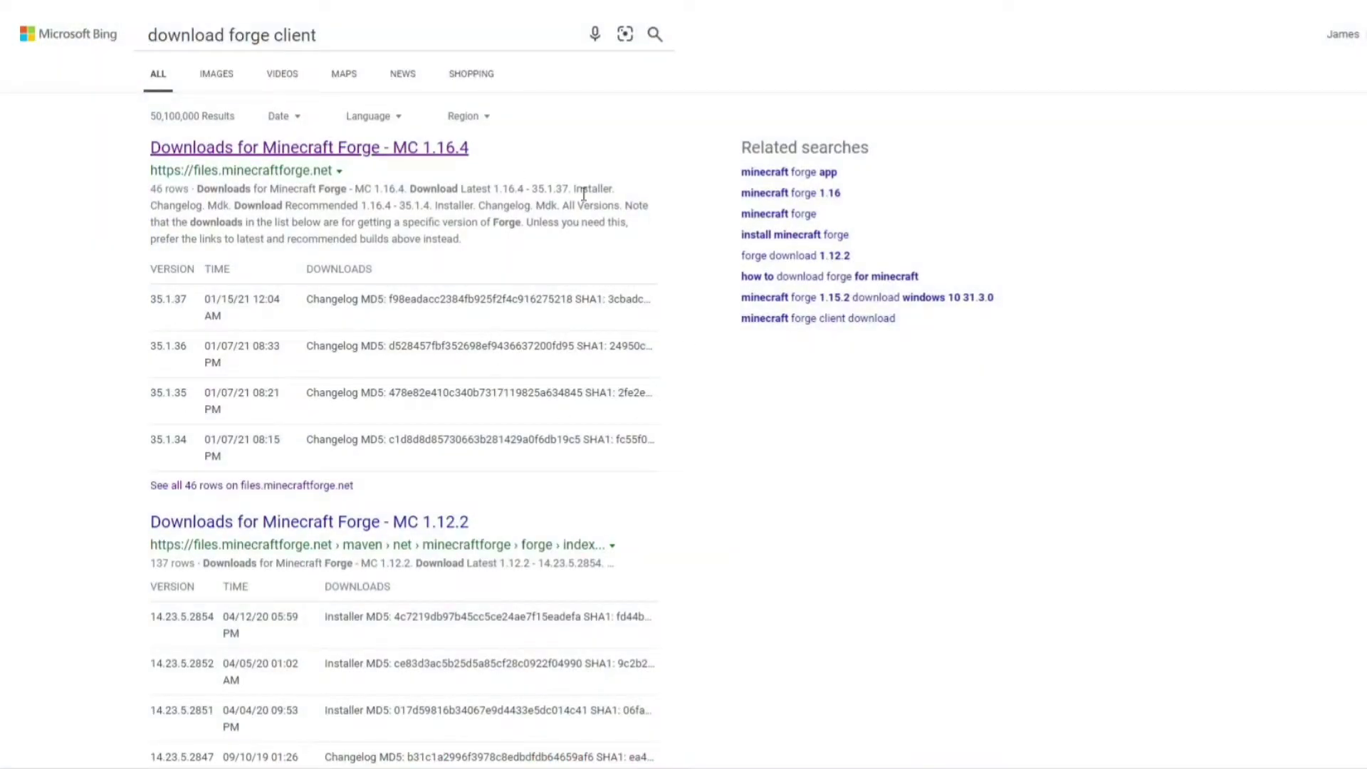
Download the recommended Minecraft Forge 1.16.4 - 35.1.4 installer, keep the blocked file, and install the Forge client
{"action": "left_click", "coordinate": [364, 151]}
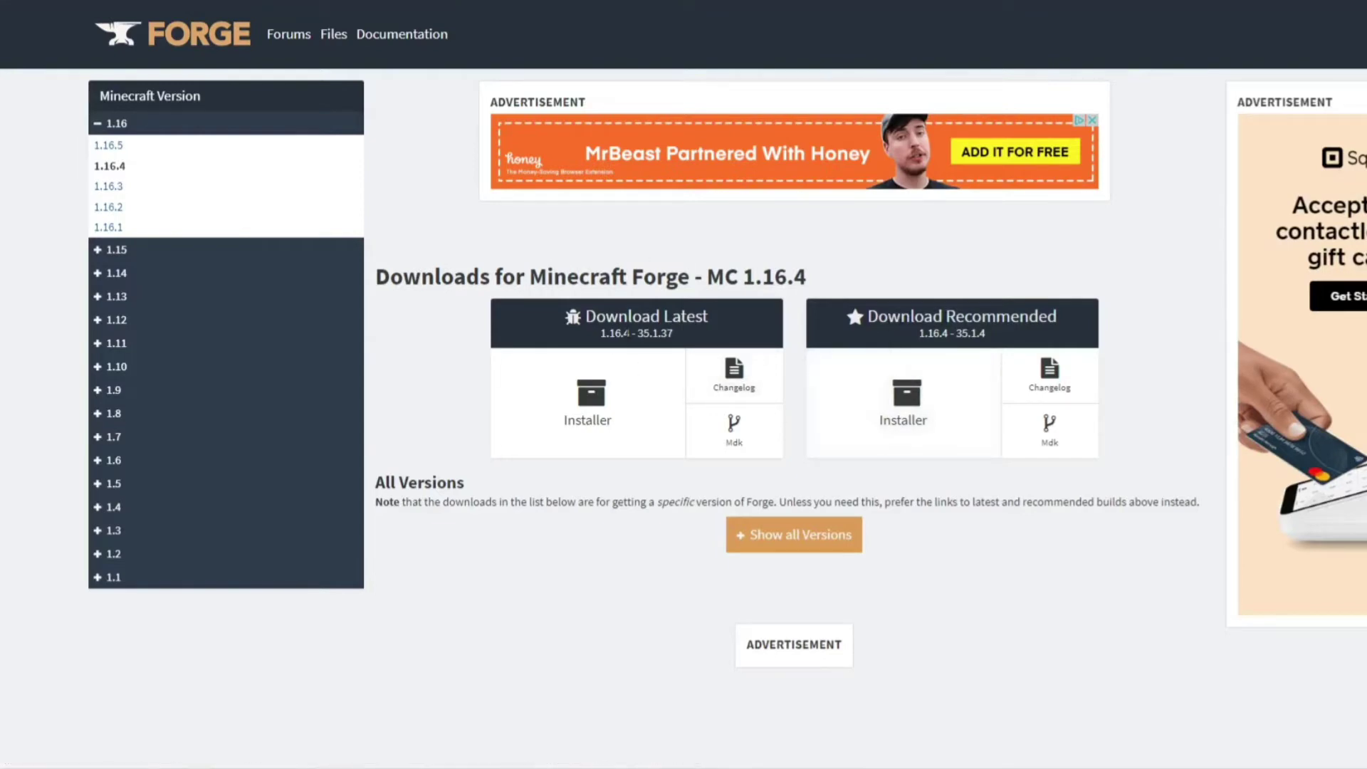
{"action": "left_click", "coordinate": [891, 410]}
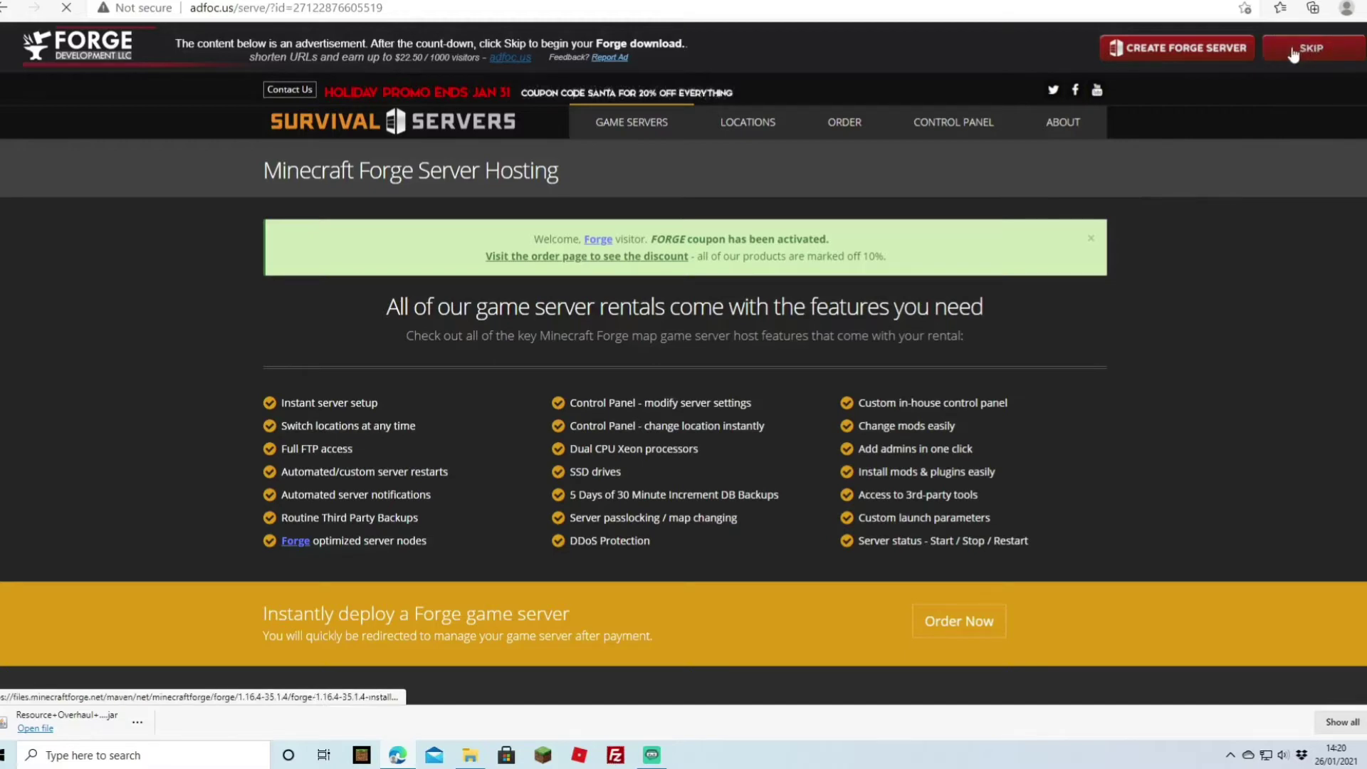
{"action": "left_click", "coordinate": [1332, 51]}
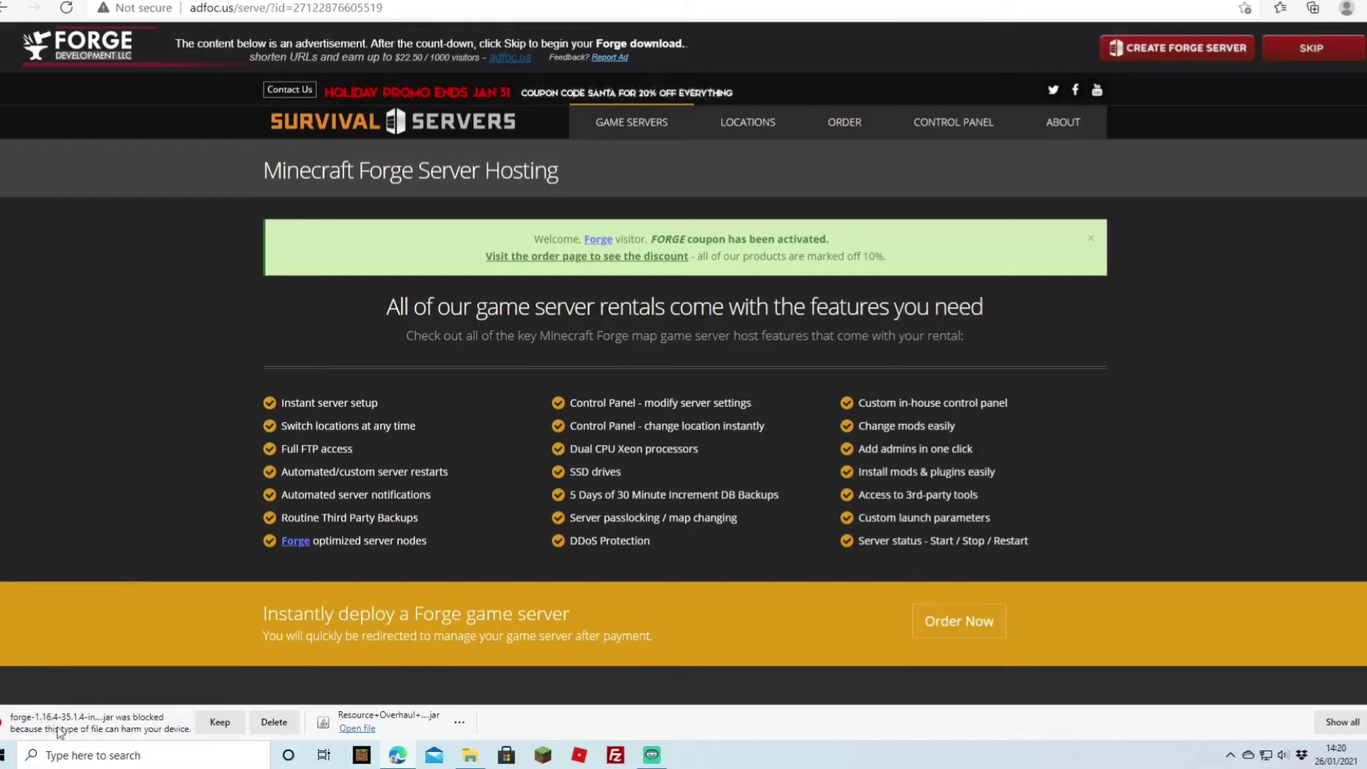
{"action": "left_click", "coordinate": [218, 723]}
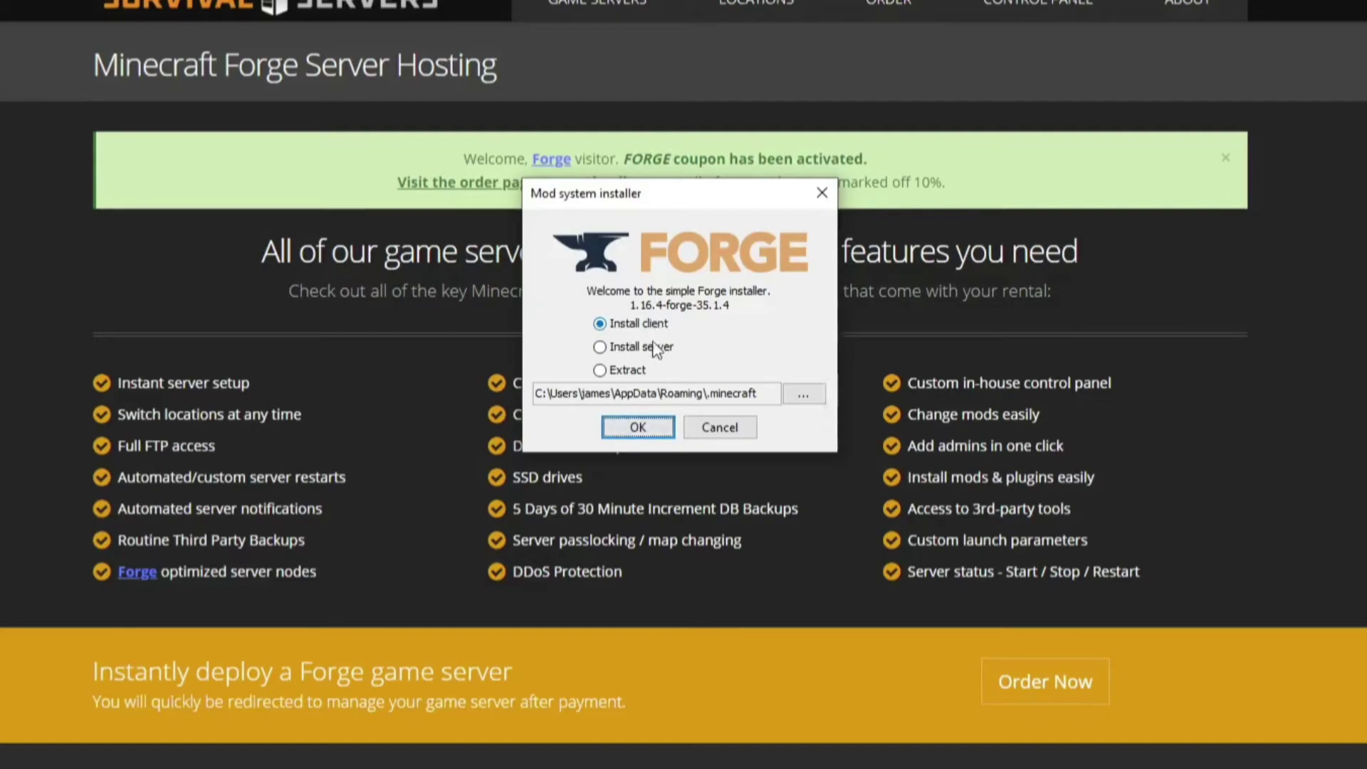
{"action": "left_click", "coordinate": [638, 427]}
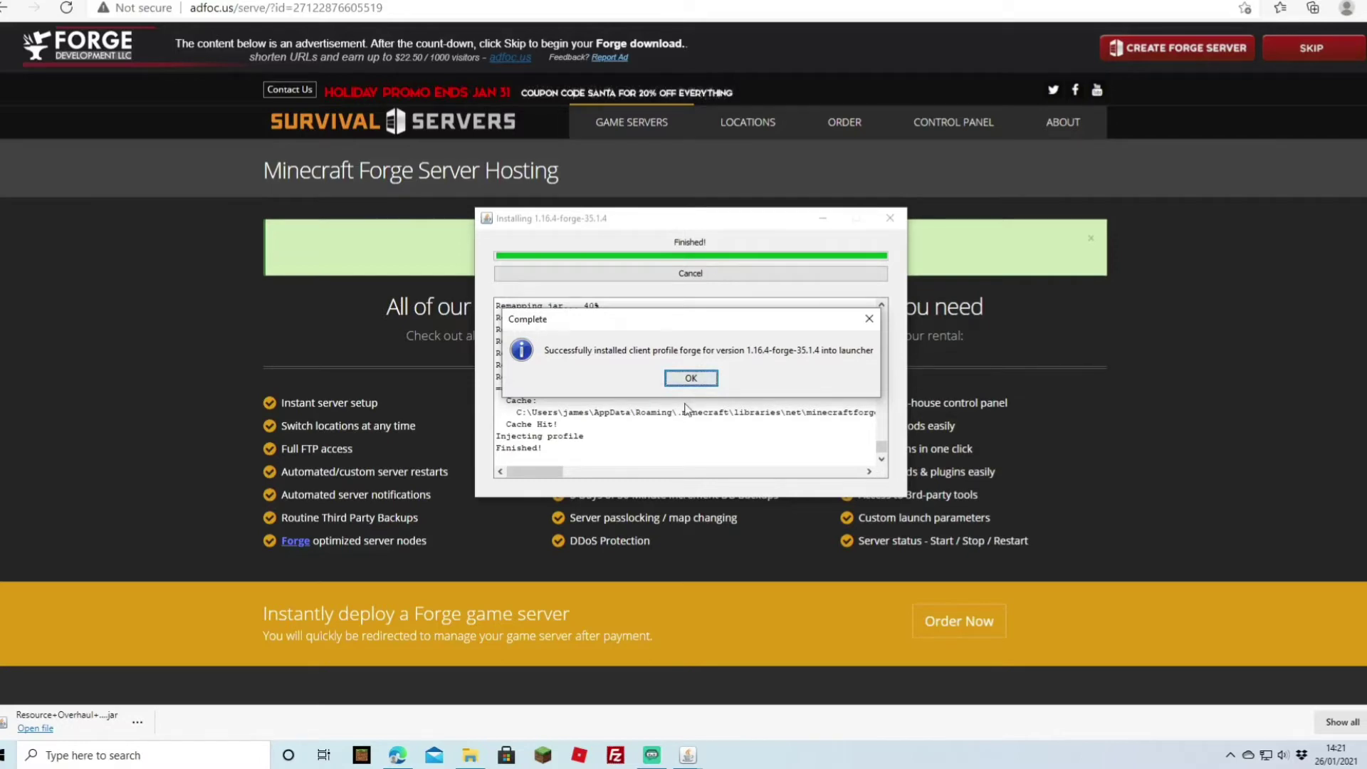
{"action": "left_click", "coordinate": [692, 379]}
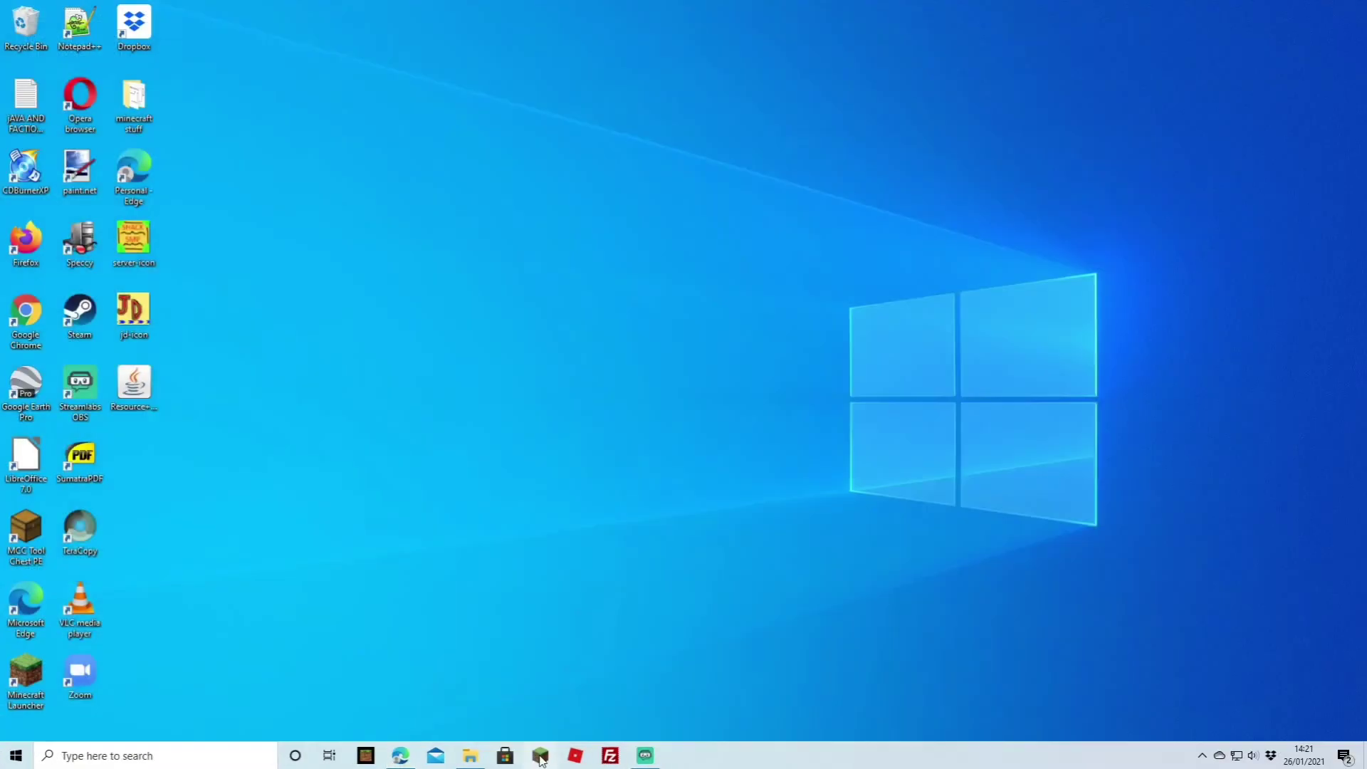
Switch to the Minecraft Launcher and show the list of available Java Edition installations
{"action": "left_click", "coordinate": [540, 755]}
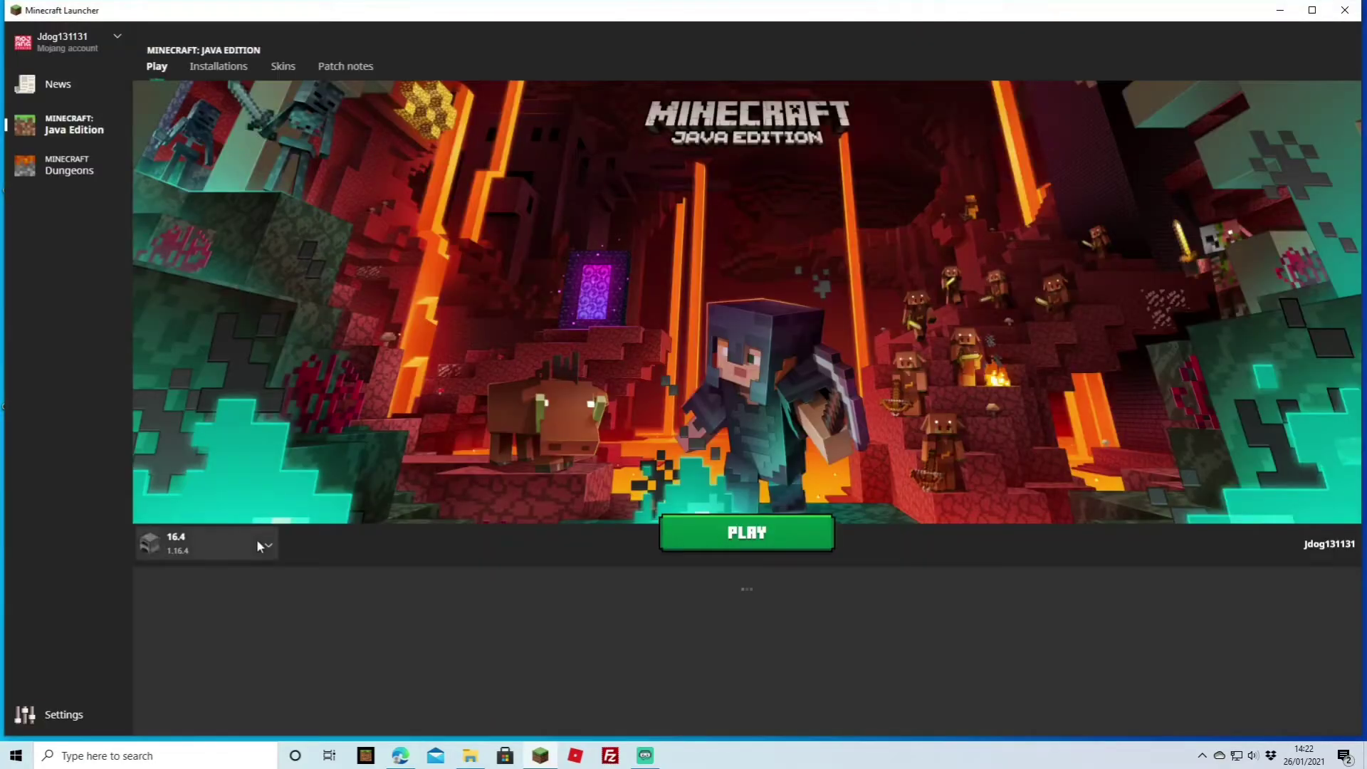
{"action": "left_click", "coordinate": [258, 546]}
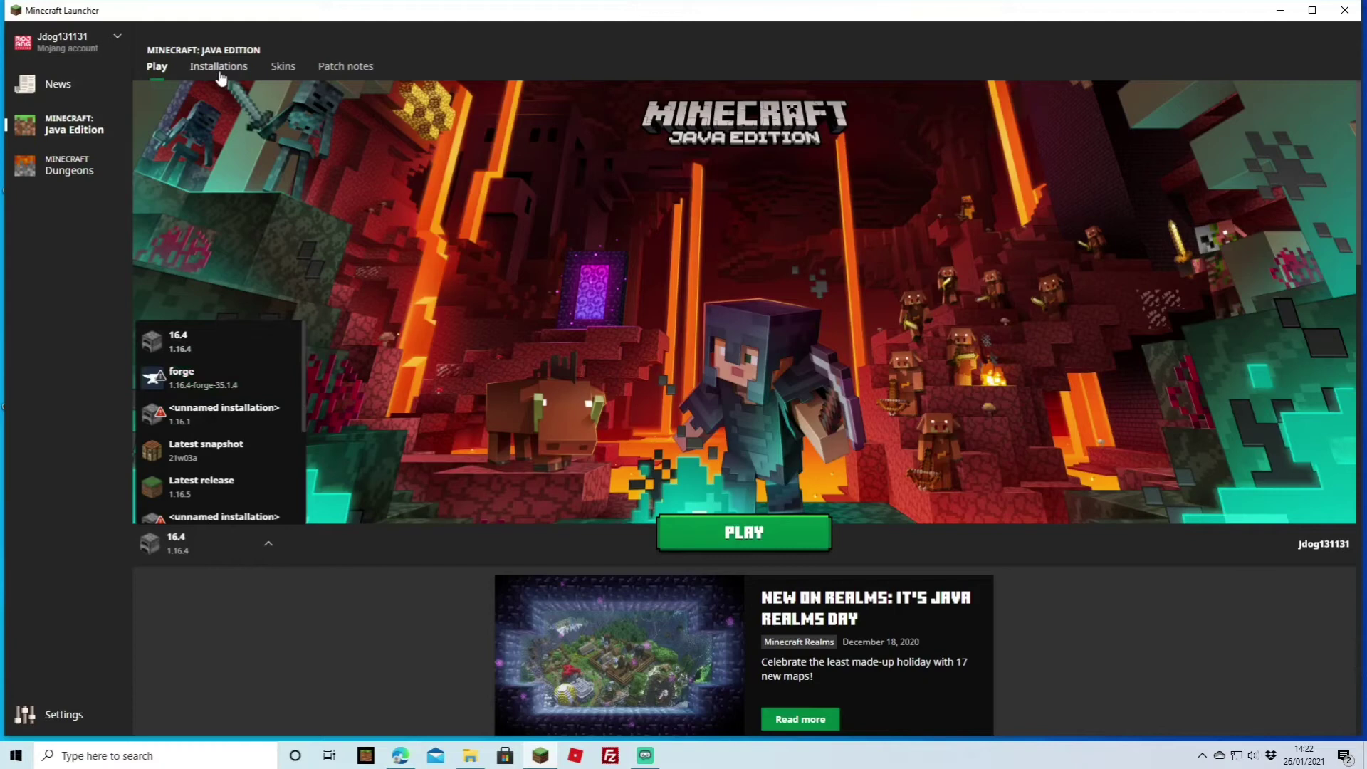
{"action": "left_click", "coordinate": [221, 74]}
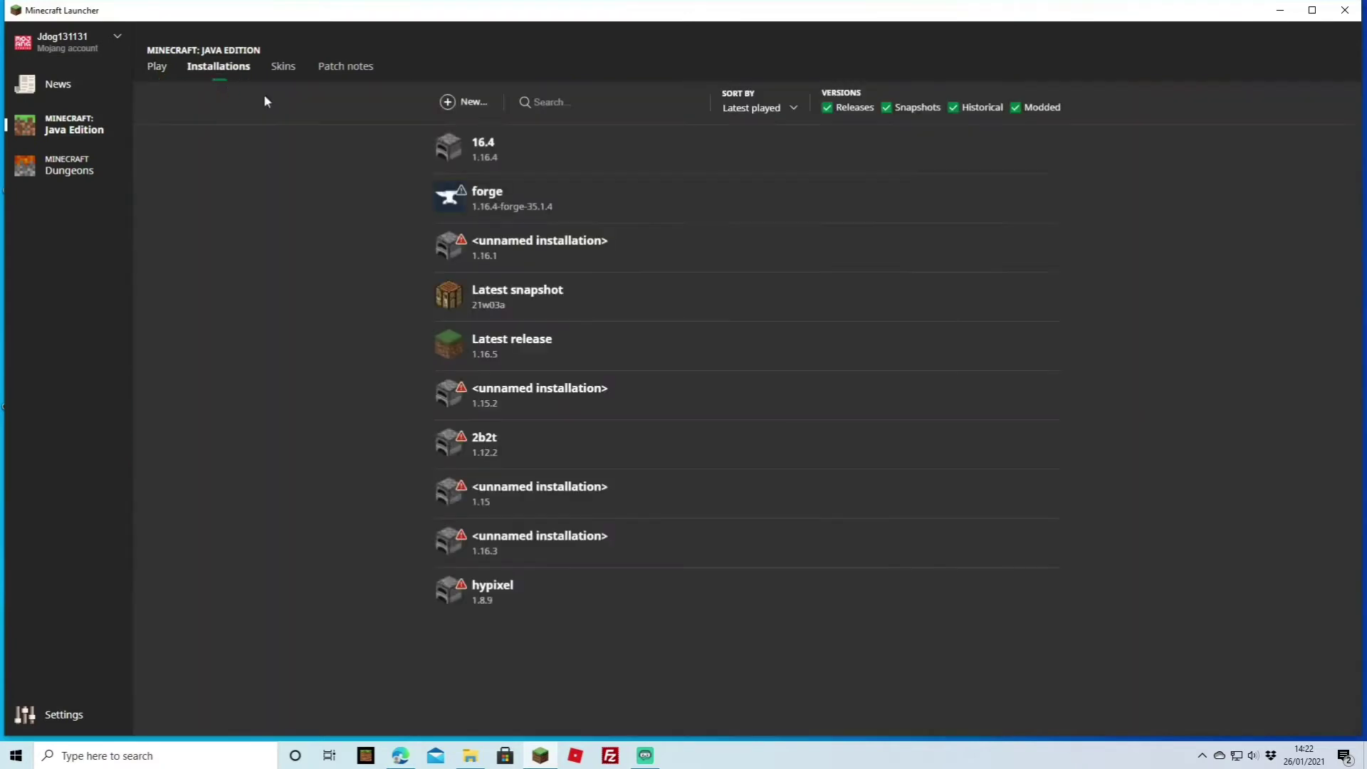
{"action": "left_click", "coordinate": [461, 103]}
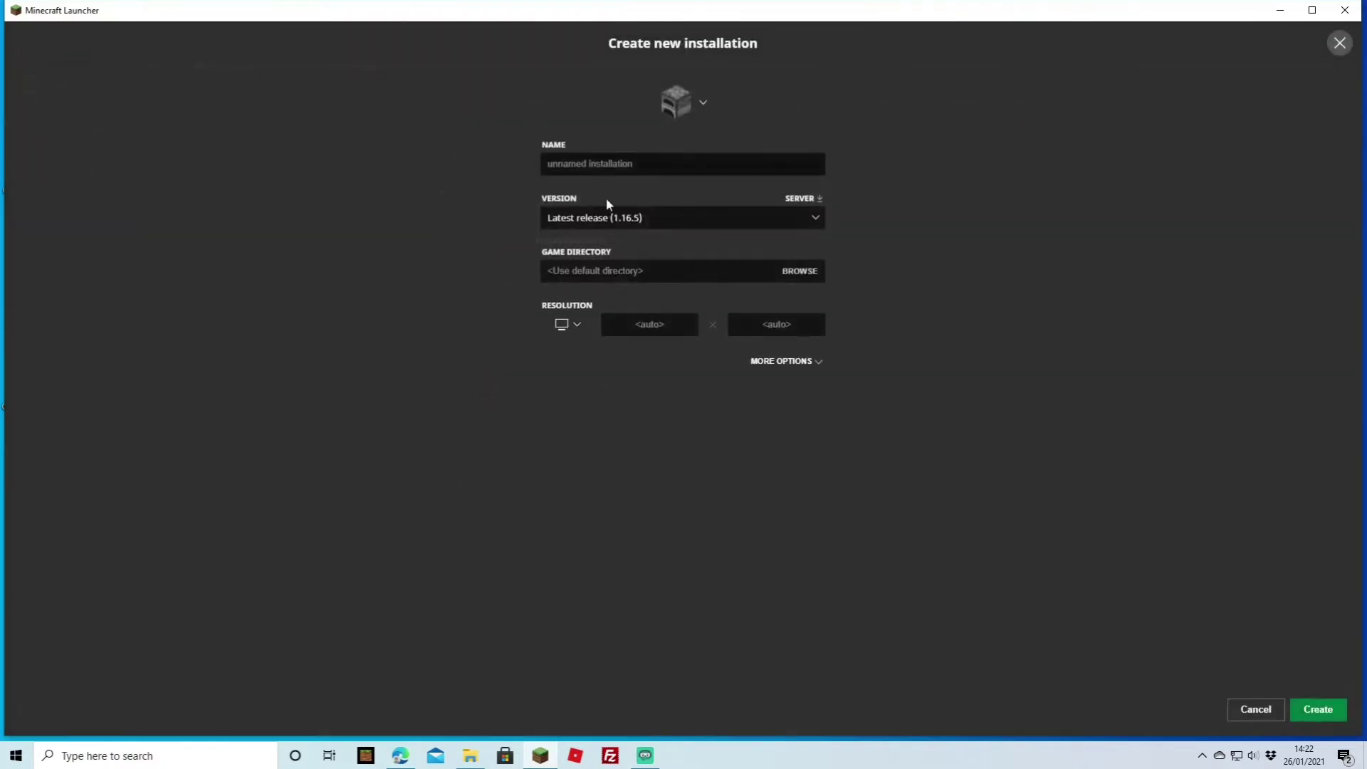
{"action": "left_click", "coordinate": [634, 217]}
{"action": "scroll", "coordinate": [637, 356], "scroll_direction": "down", "scroll_amount": 2}
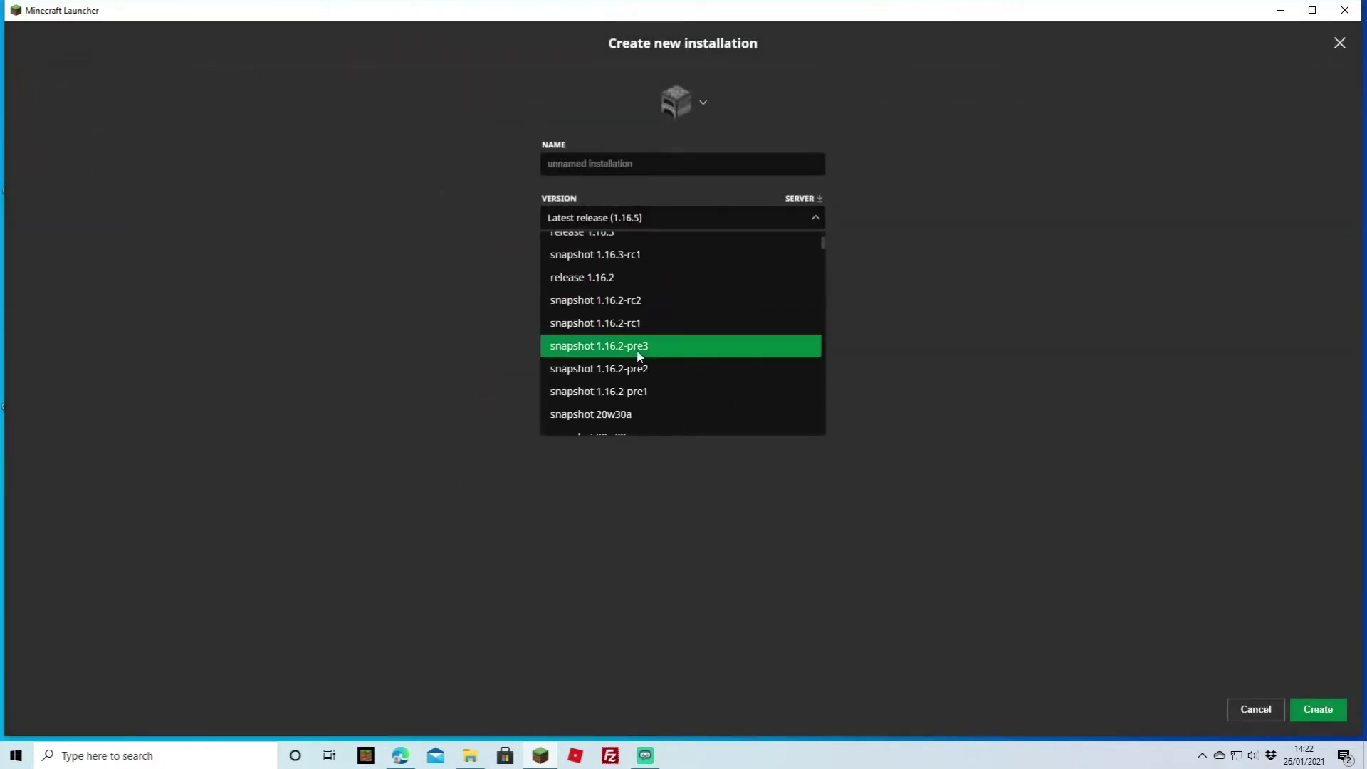
{"action": "scroll", "coordinate": [642, 349], "scroll_direction": "up", "scroll_amount": 2}
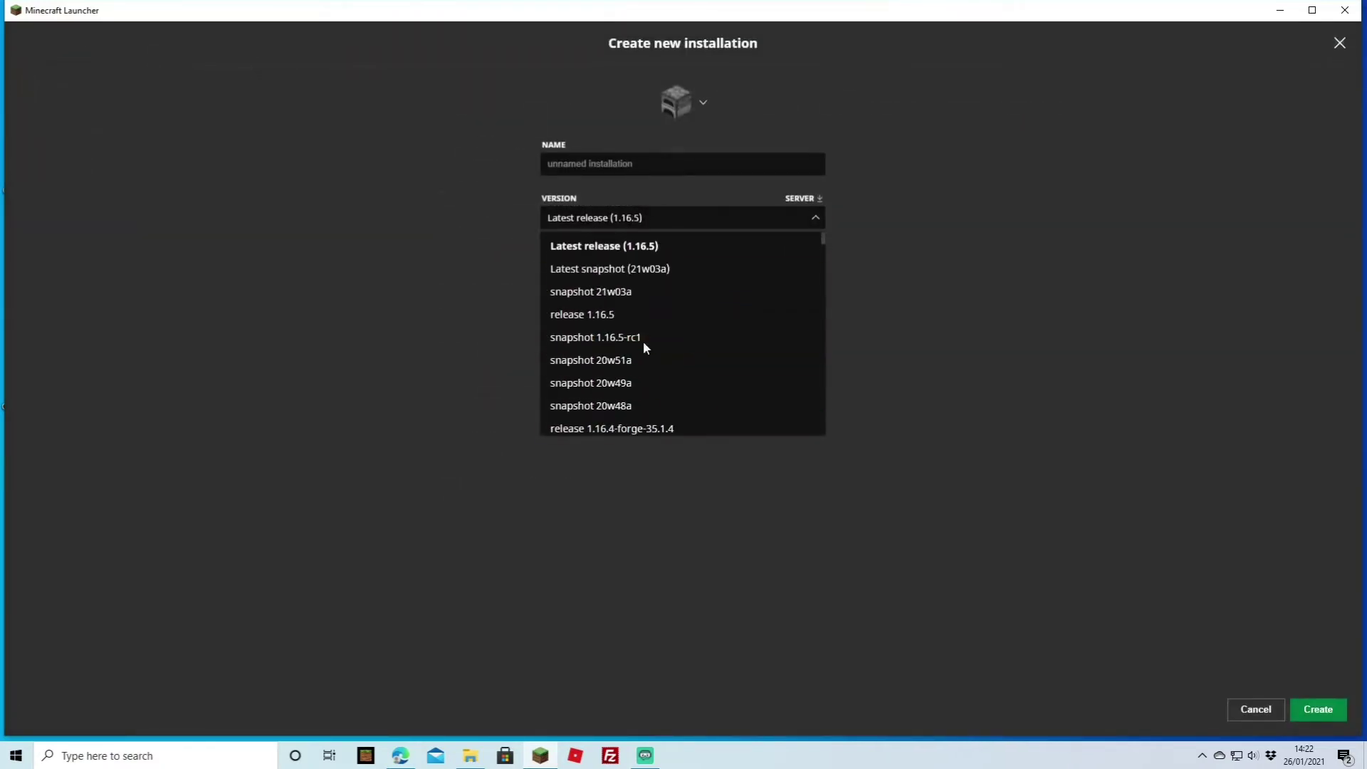
{"action": "left_click", "coordinate": [330, 275]}
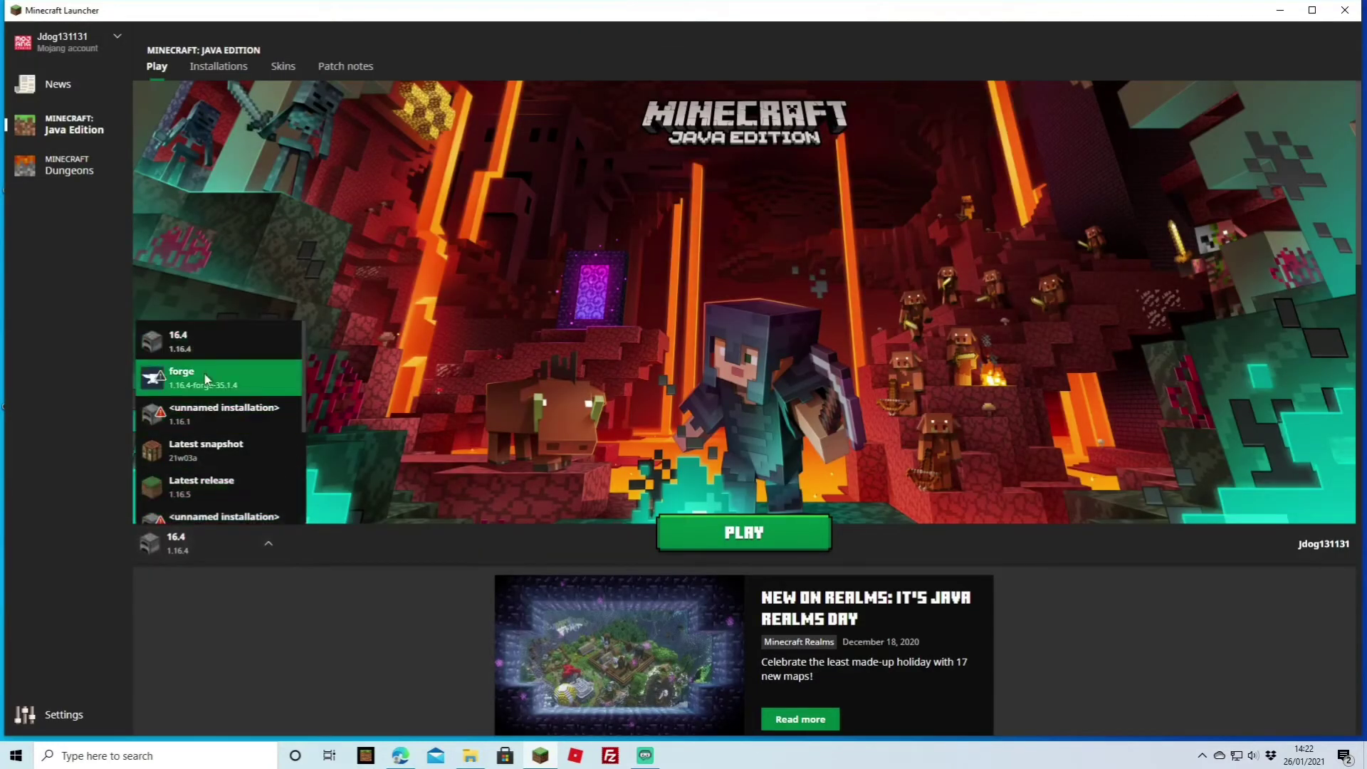
Launch Minecraft with the forge 1.16.4-forge-35.1.4 installation and open the mods folder from its mod list
{"action": "left_click", "coordinate": [244, 385]}
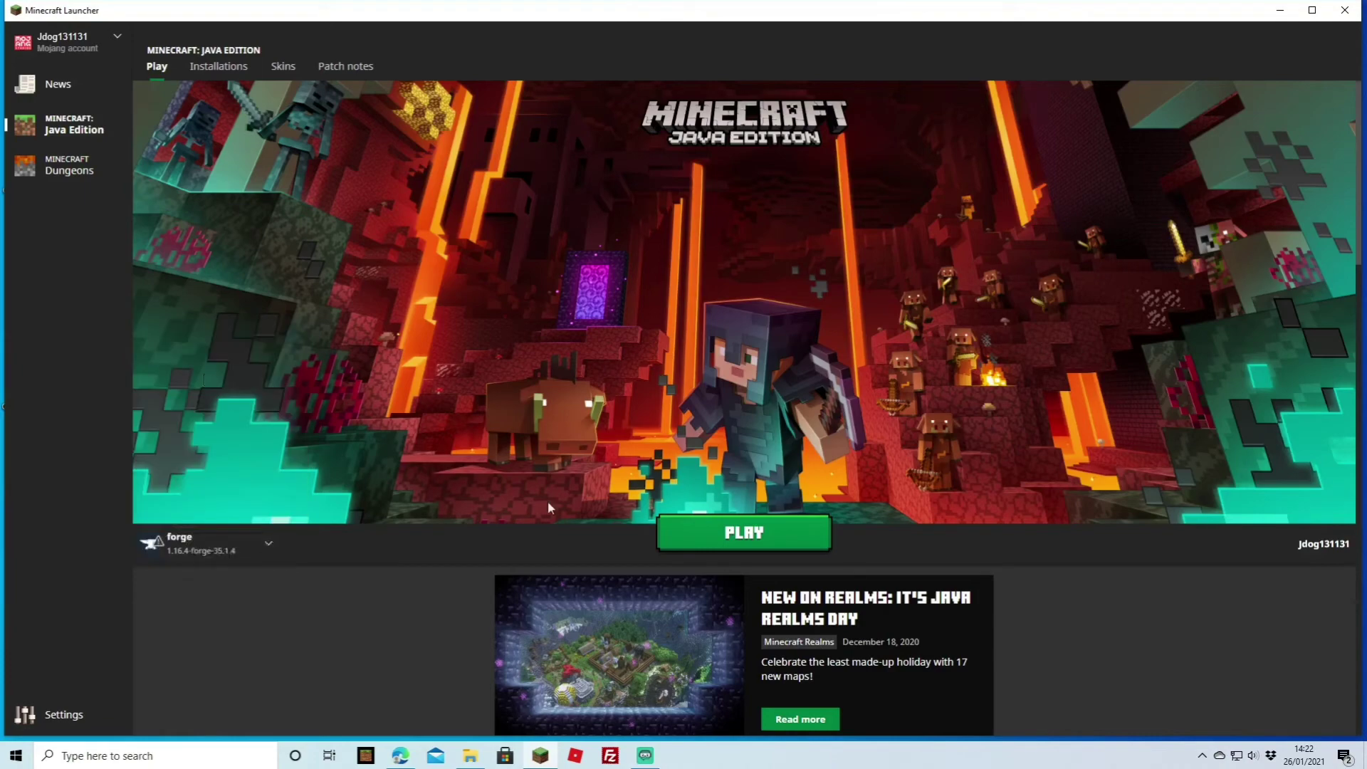
{"action": "left_click", "coordinate": [737, 532]}
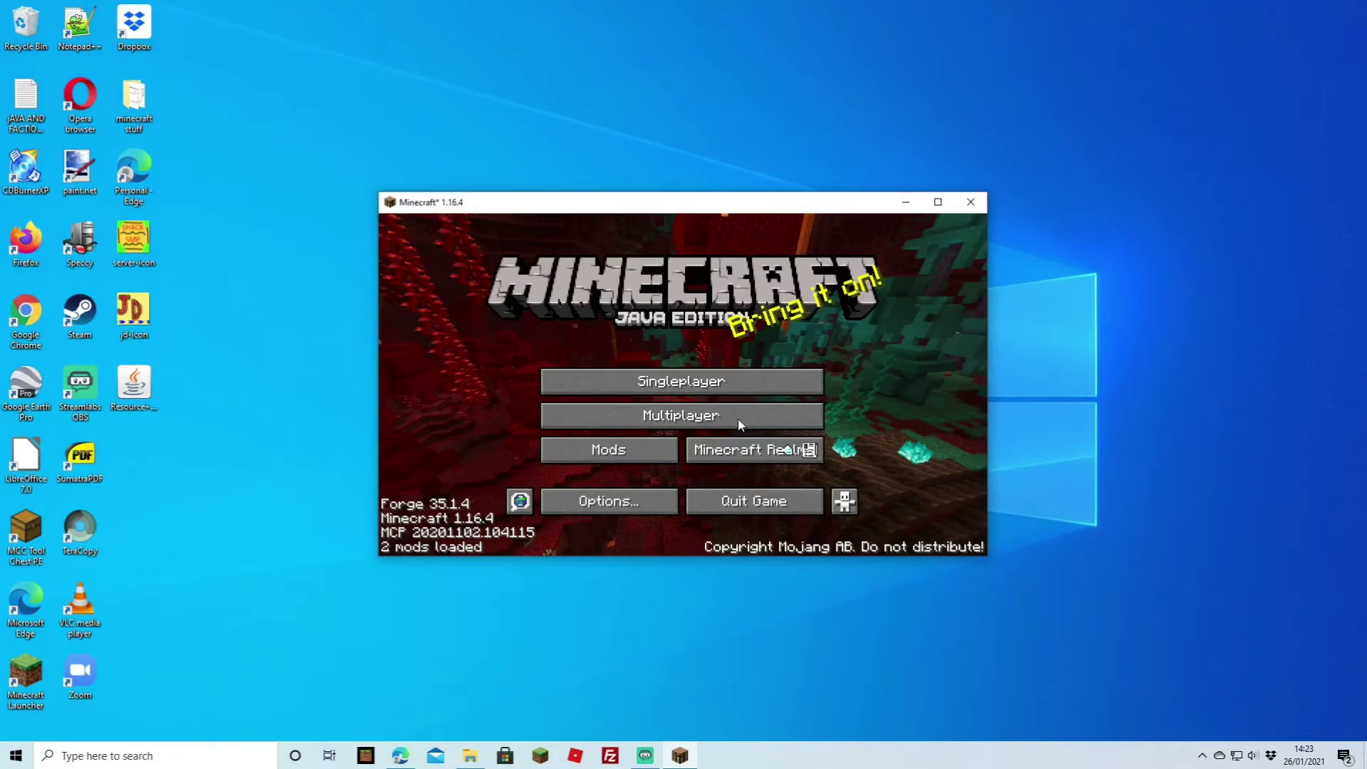
{"action": "left_click", "coordinate": [624, 452]}
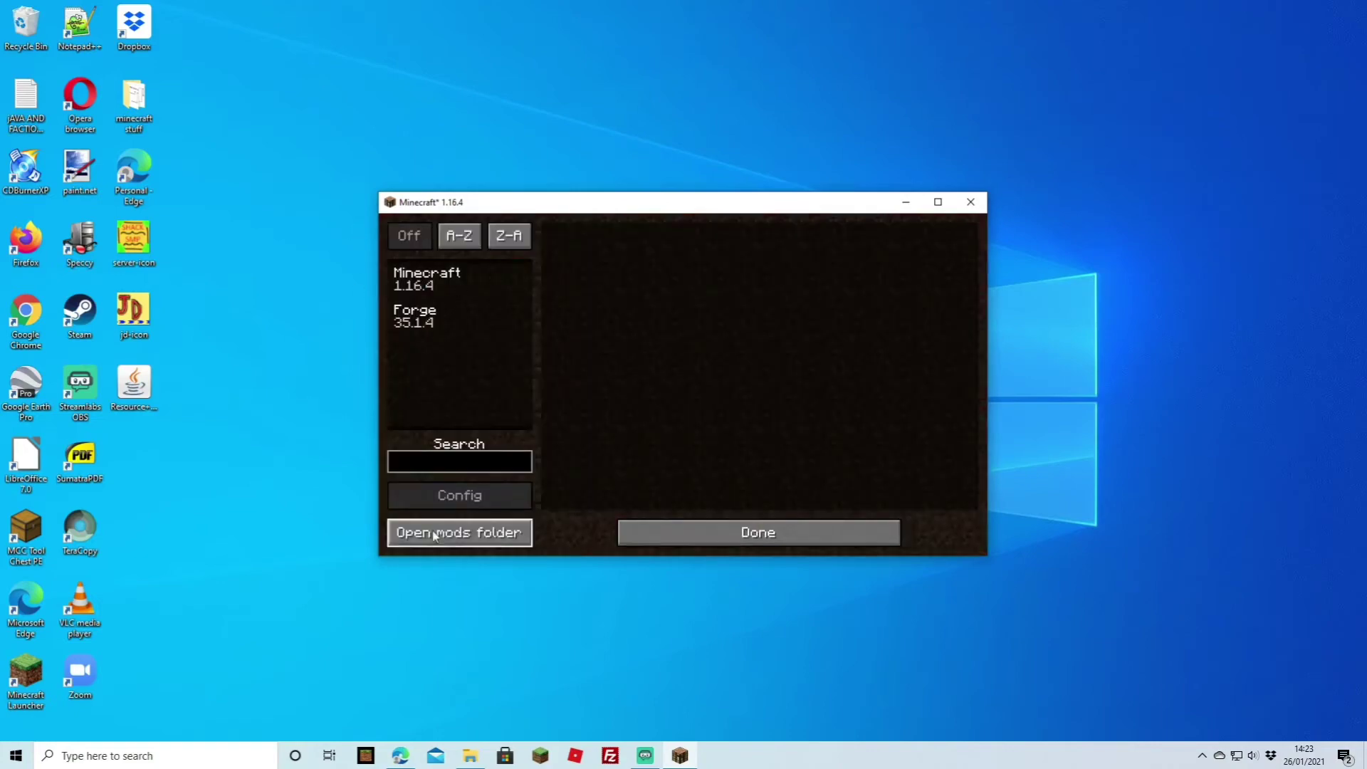
{"action": "left_click", "coordinate": [467, 536]}
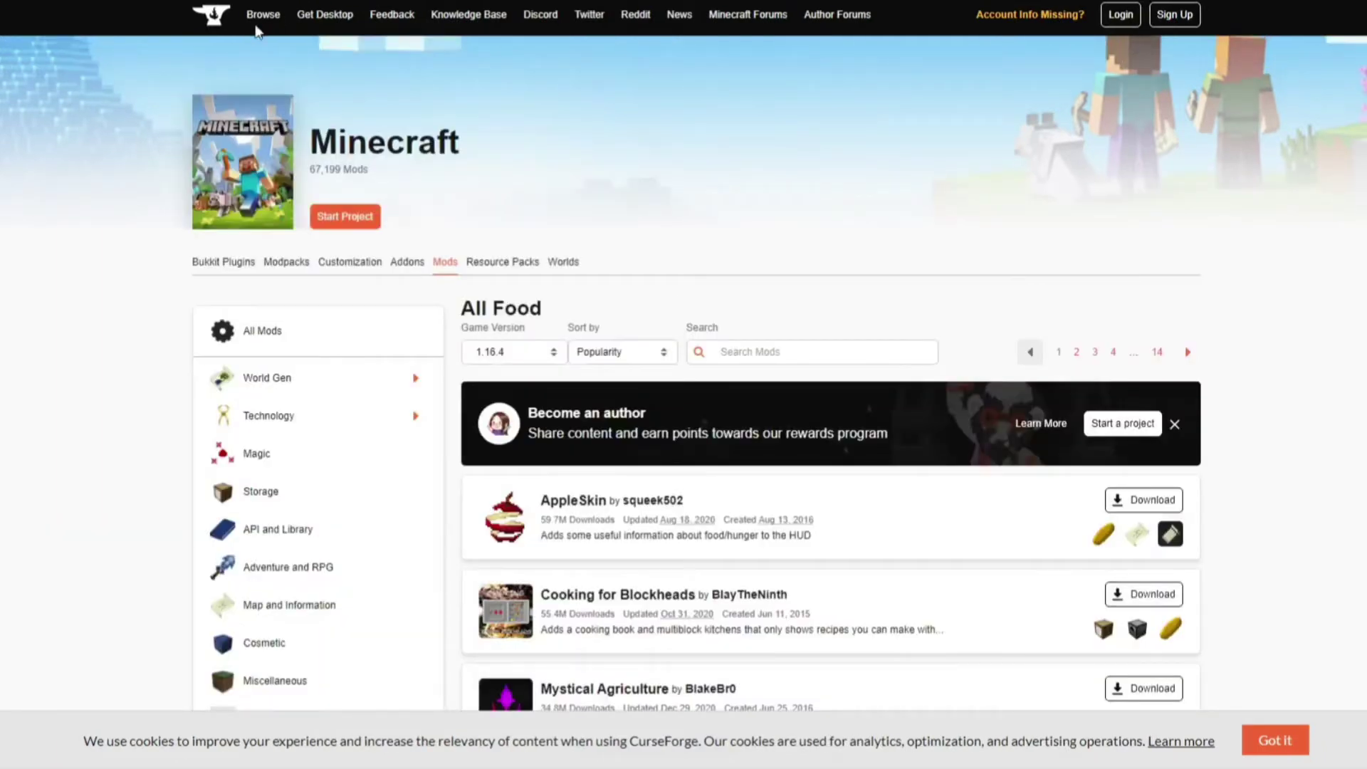
Browse the 1.16.4 food mods on CurseForge and view the downloaded Resource Overhaul file in its folder
{"action": "scroll", "coordinate": [665, 352], "scroll_direction": "down", "scroll_amount": 7}
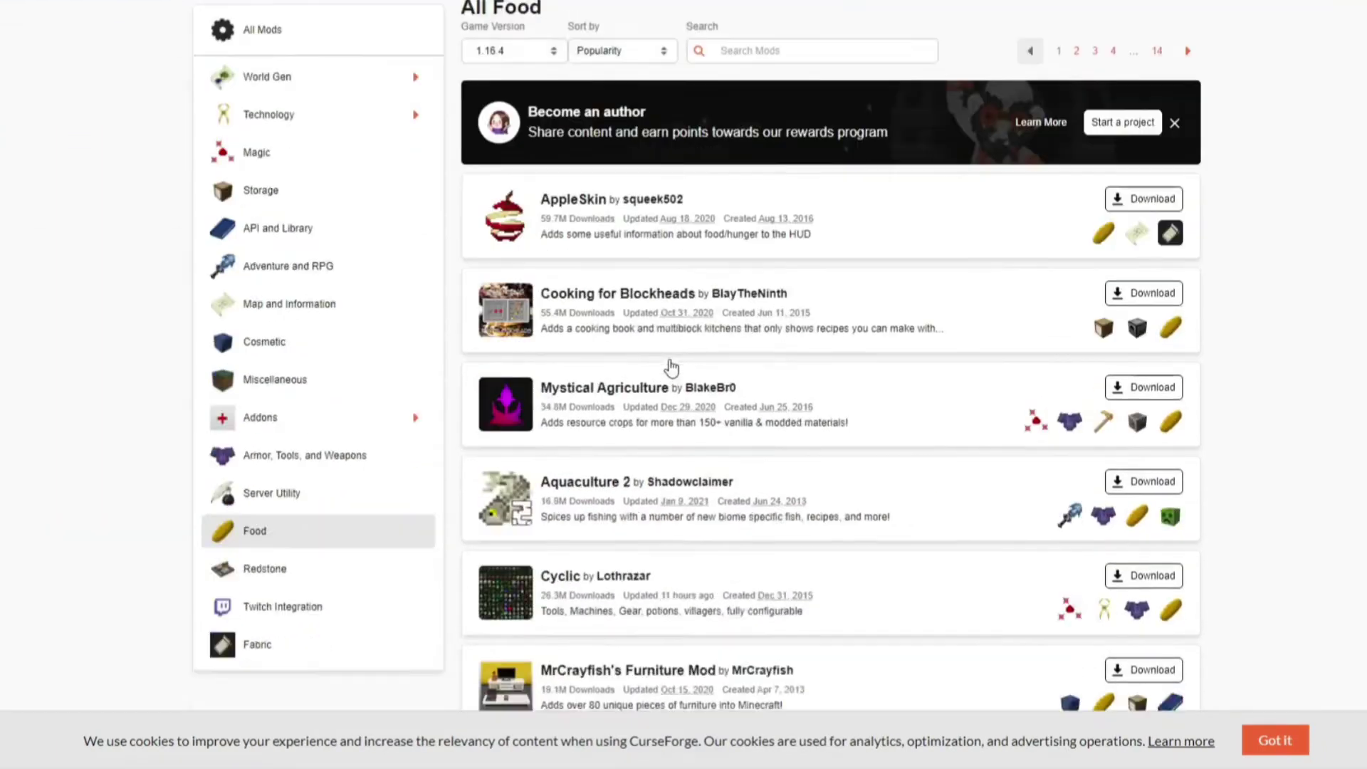
{"action": "scroll", "coordinate": [683, 353], "scroll_direction": "down", "scroll_amount": 1}
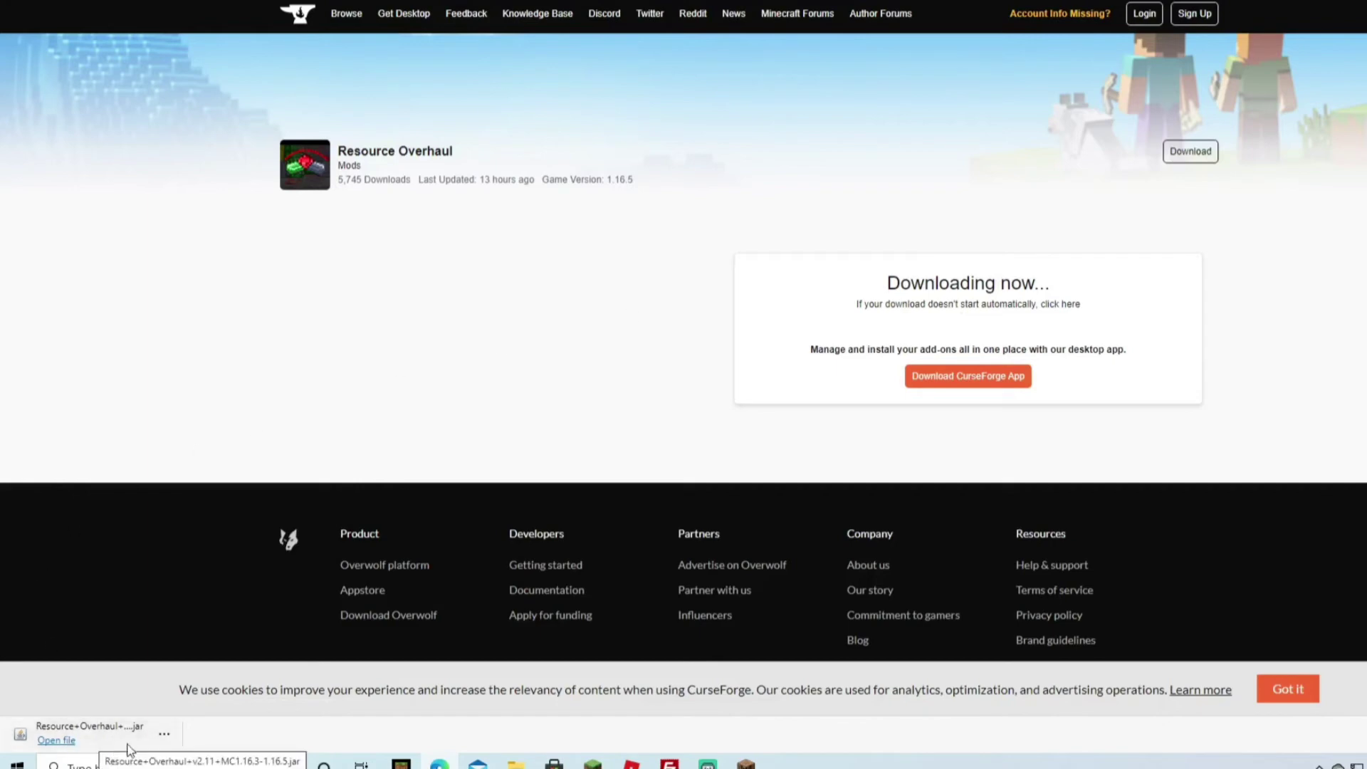
{"action": "left_click", "coordinate": [164, 735]}
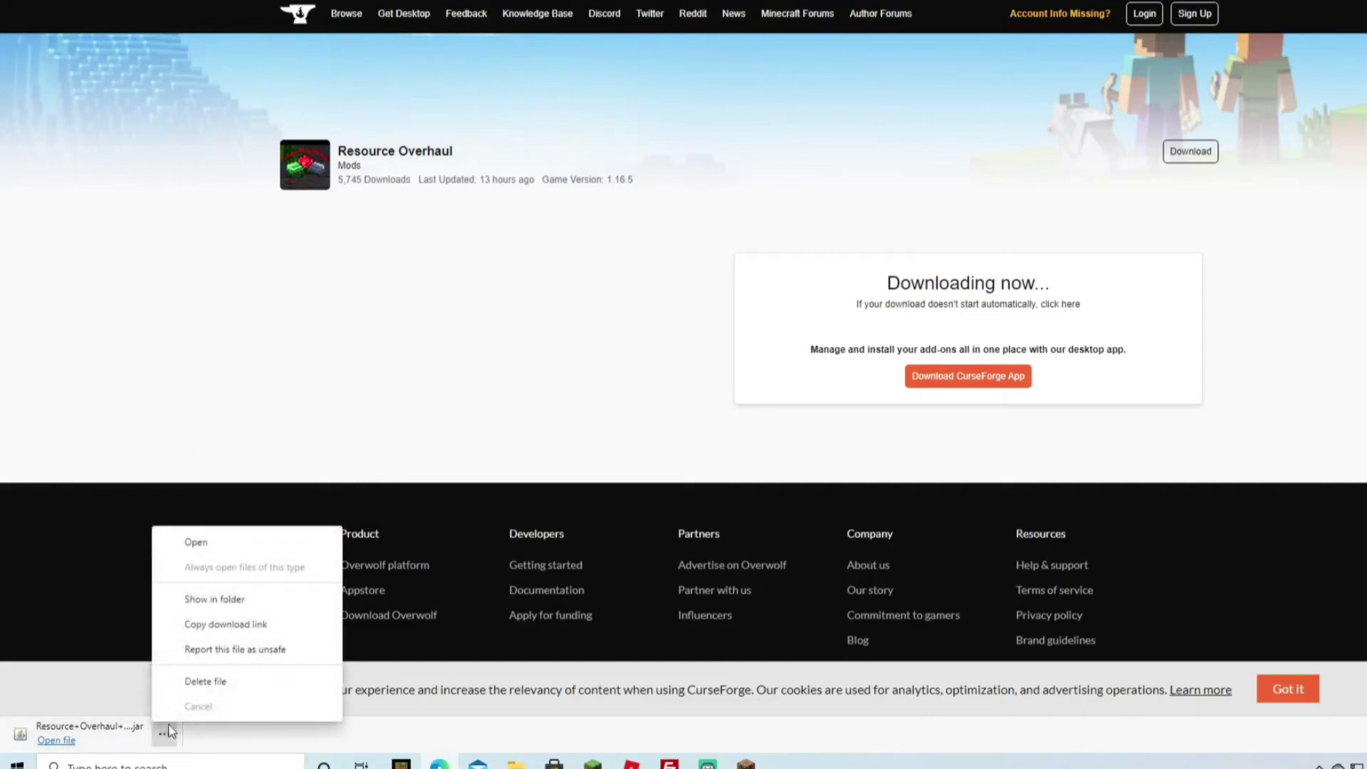
{"action": "left_click", "coordinate": [219, 600]}
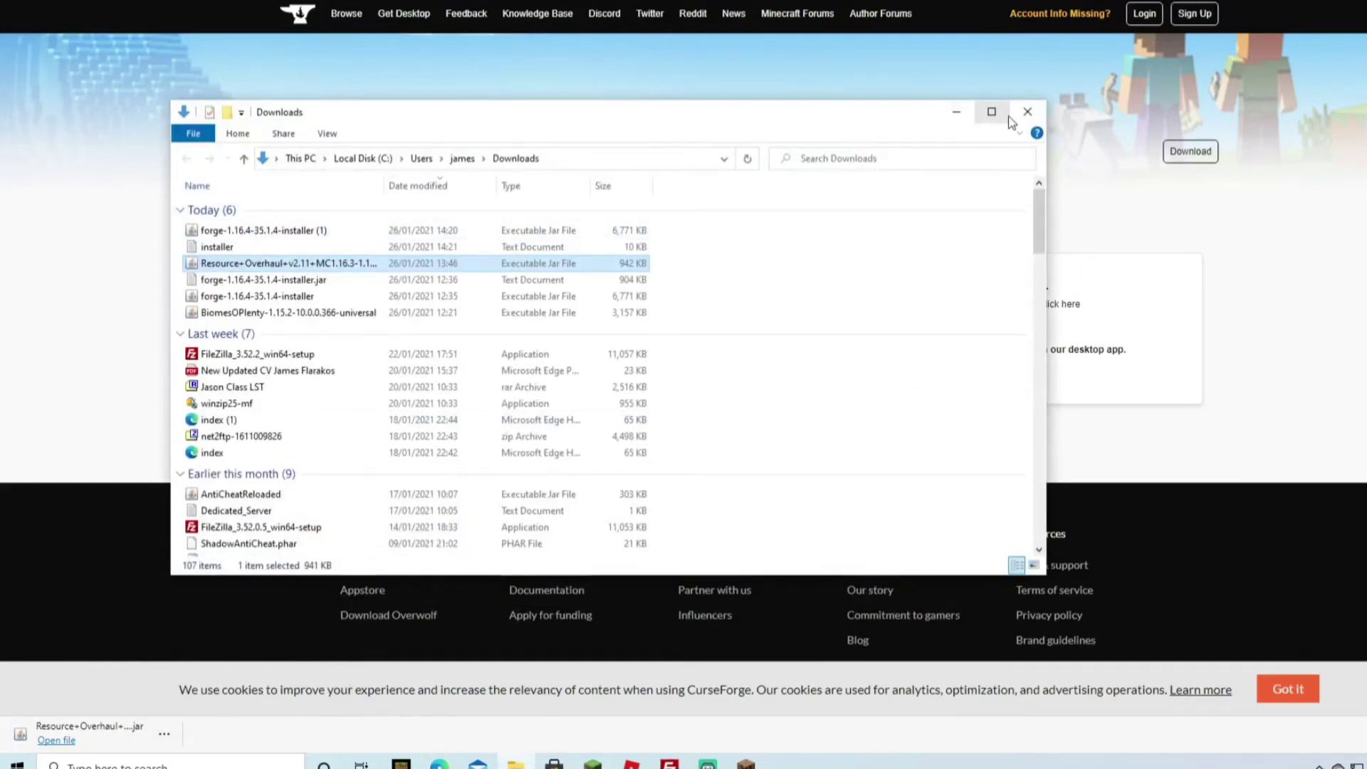
{"action": "left_click", "coordinate": [1027, 111]}
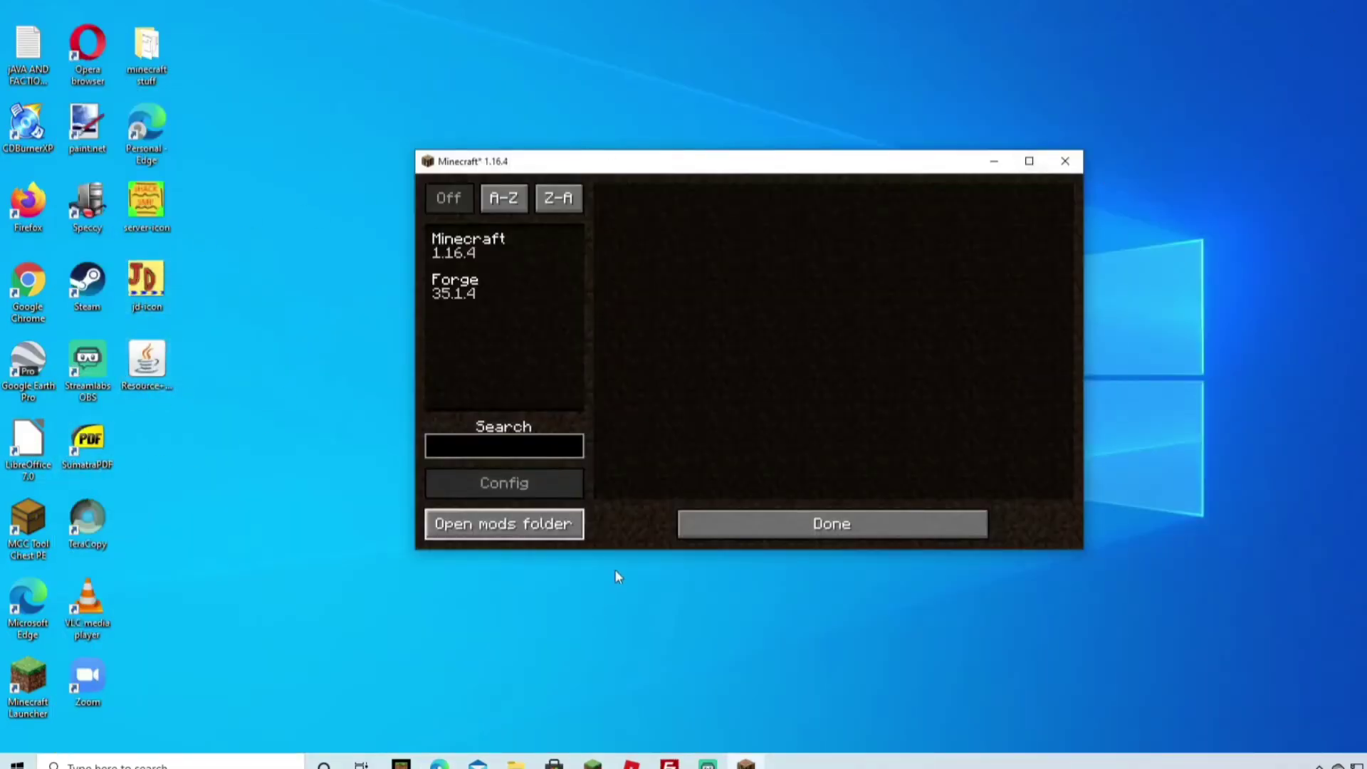
Move the Resource Overhaul jar from the desktop into Minecraft's mods folder and close the folder
{"action": "left_click", "coordinate": [500, 525]}
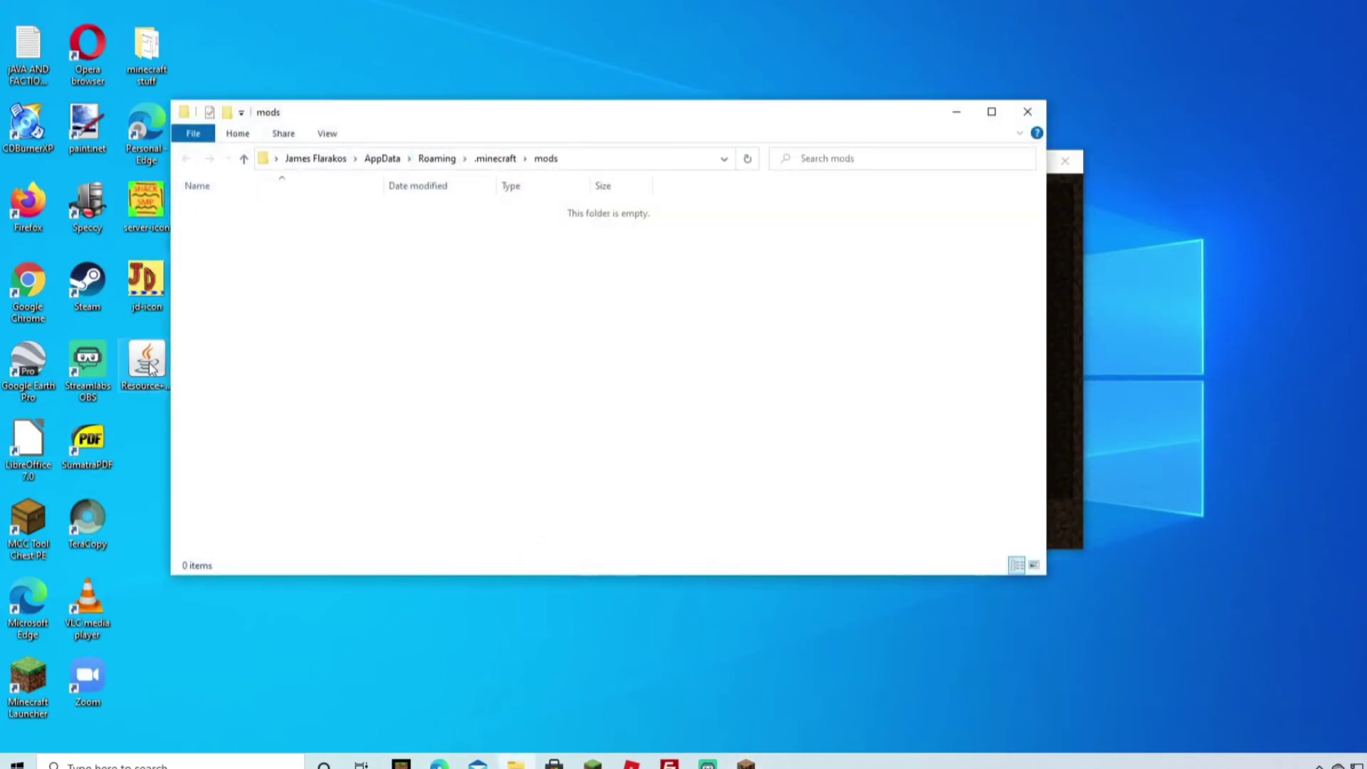
{"action": "left_click_drag", "start_coordinate": [148, 364], "coordinate": [306, 306]}
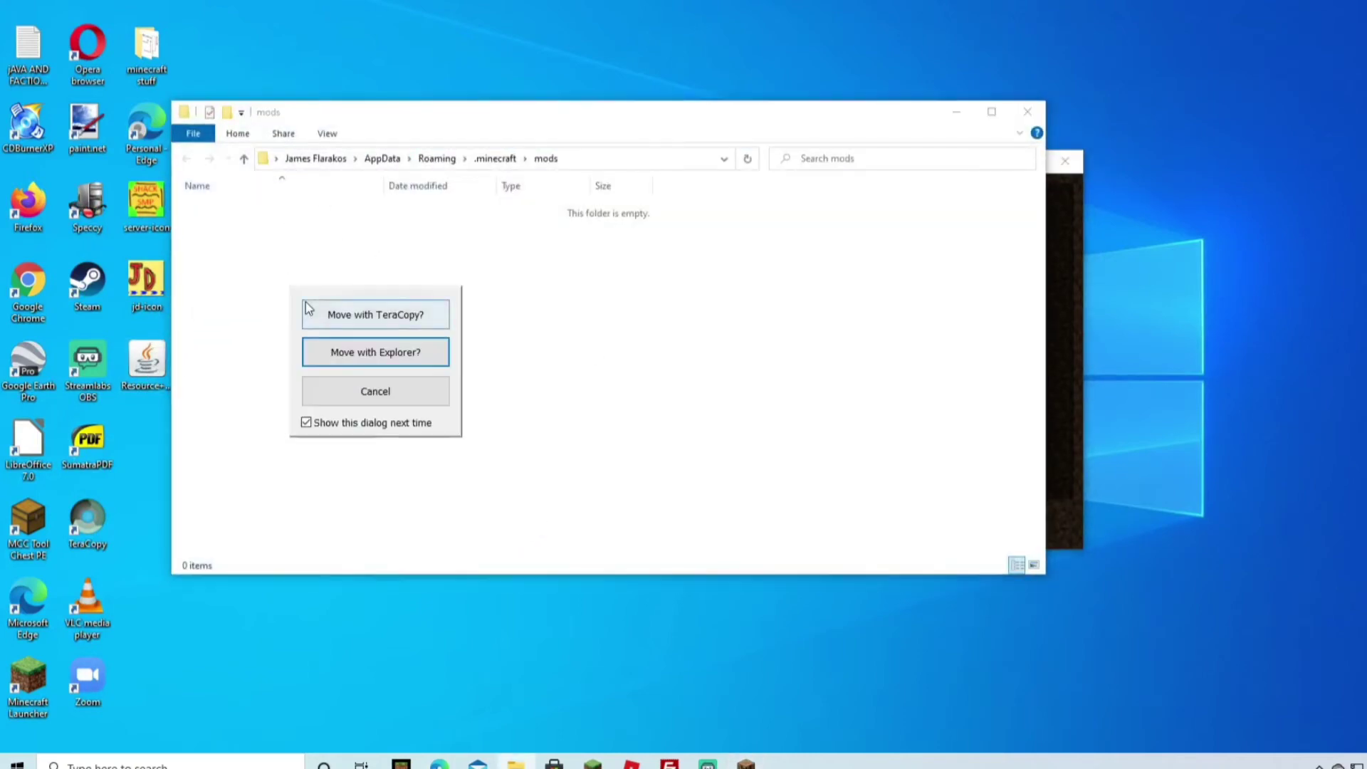
{"action": "key", "text": "Return"}
{"action": "left_click", "coordinate": [326, 300]}
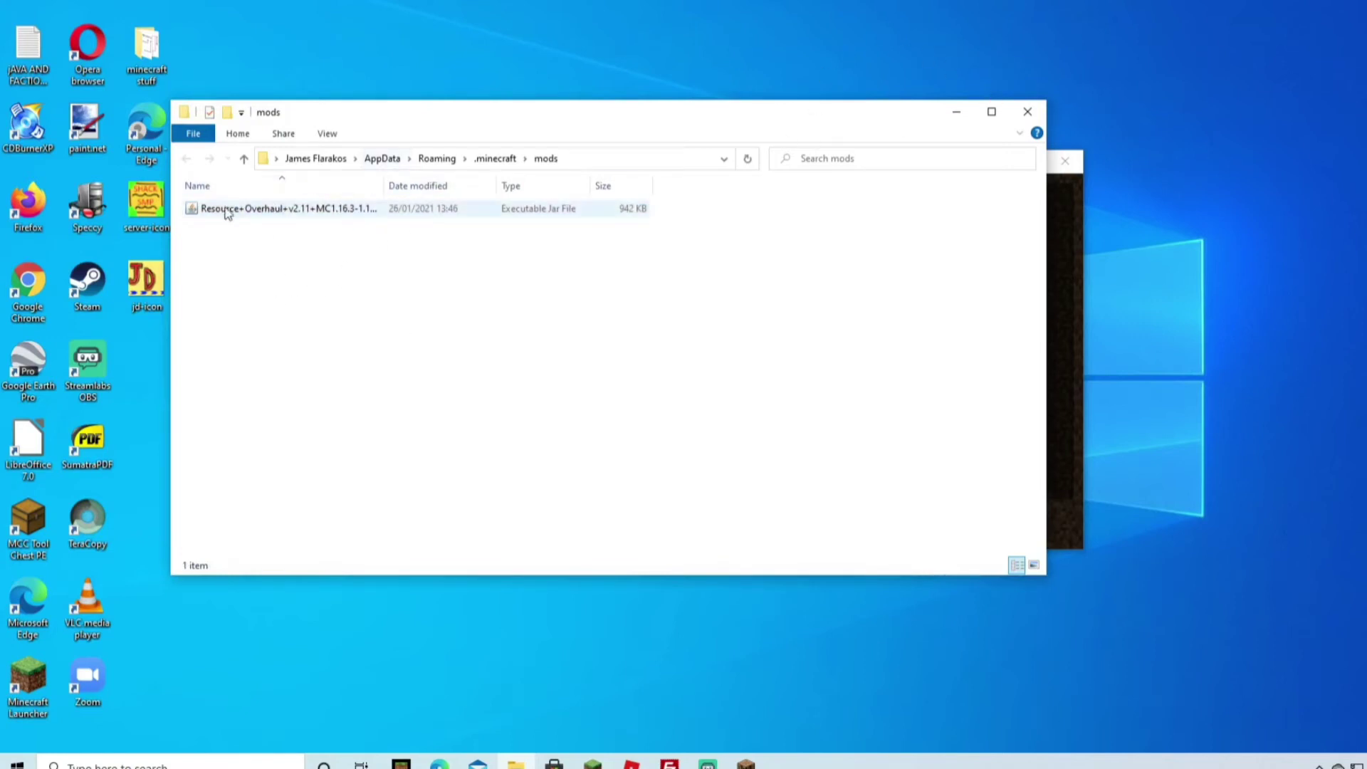
{"action": "left_click", "coordinate": [1027, 111]}
Quit the game and relaunch it from the Minecraft Launcher with the forge 1.16.4-forge-35.1.4 installation
{"action": "left_click", "coordinate": [815, 530]}
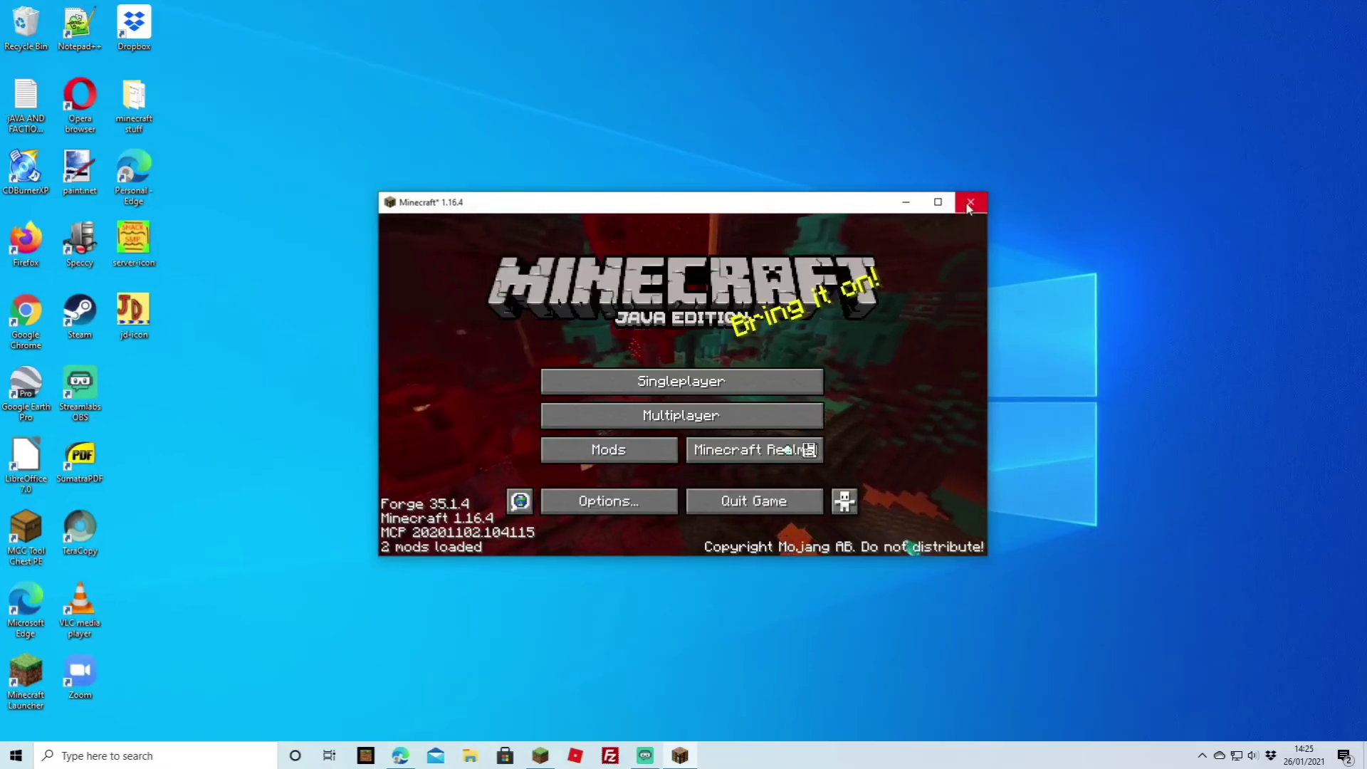
{"action": "left_click", "coordinate": [755, 501]}
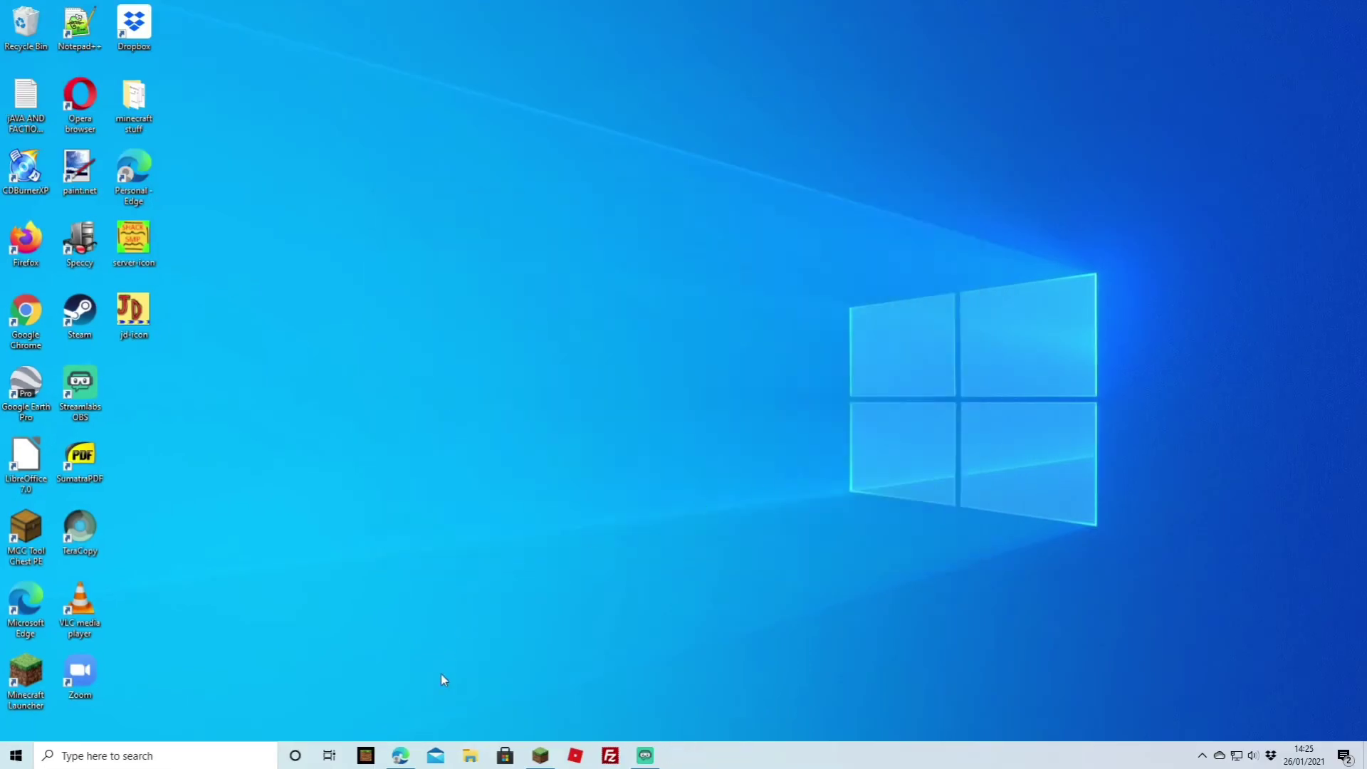
{"action": "left_click", "coordinate": [541, 757]}
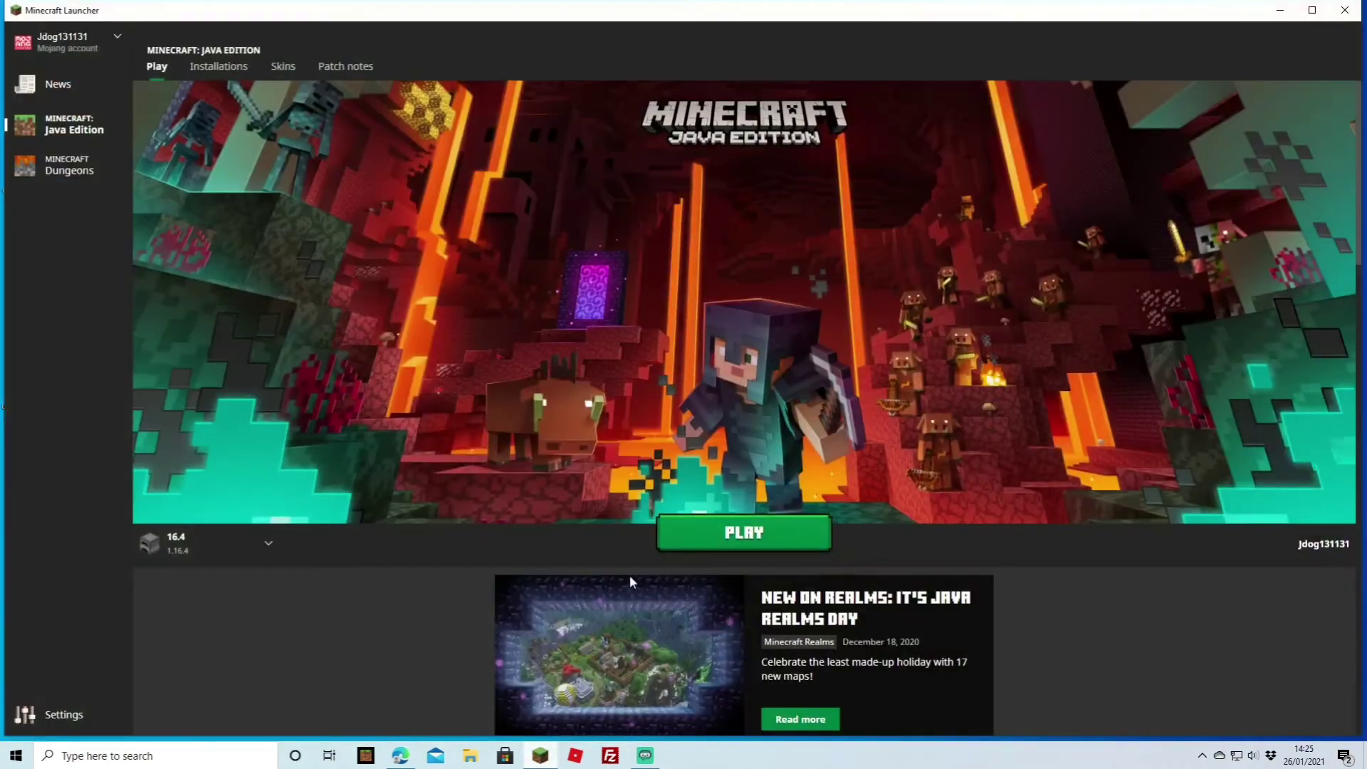
{"action": "left_click", "coordinate": [257, 548]}
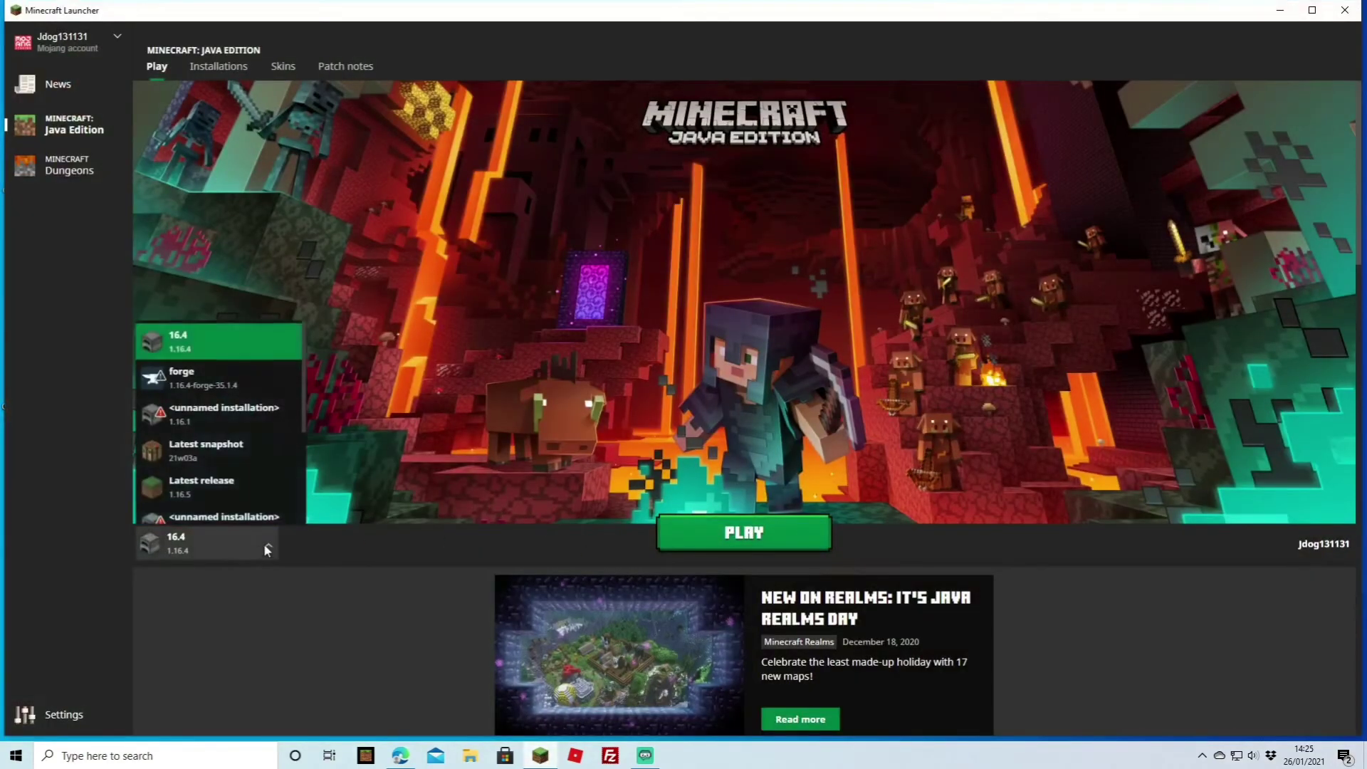
{"action": "left_click", "coordinate": [214, 377]}
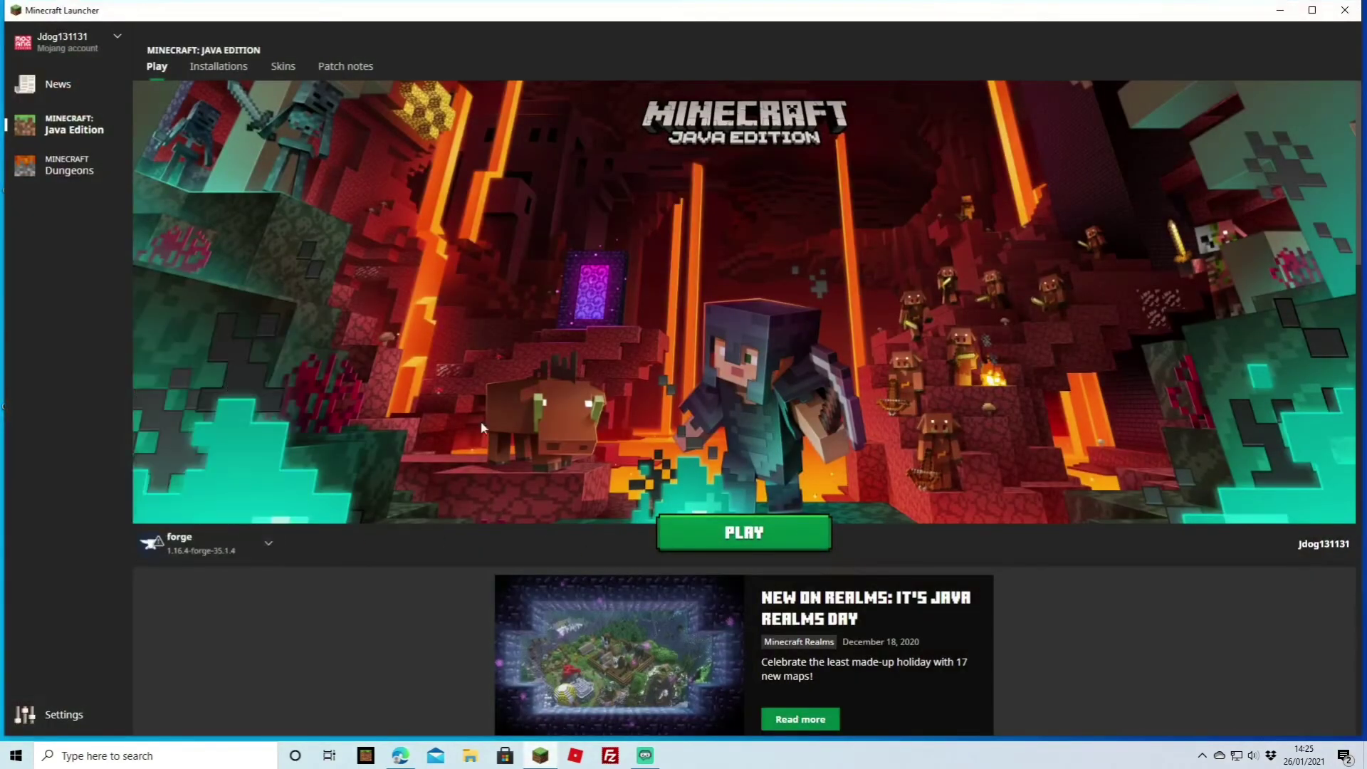
{"action": "left_click", "coordinate": [759, 547]}
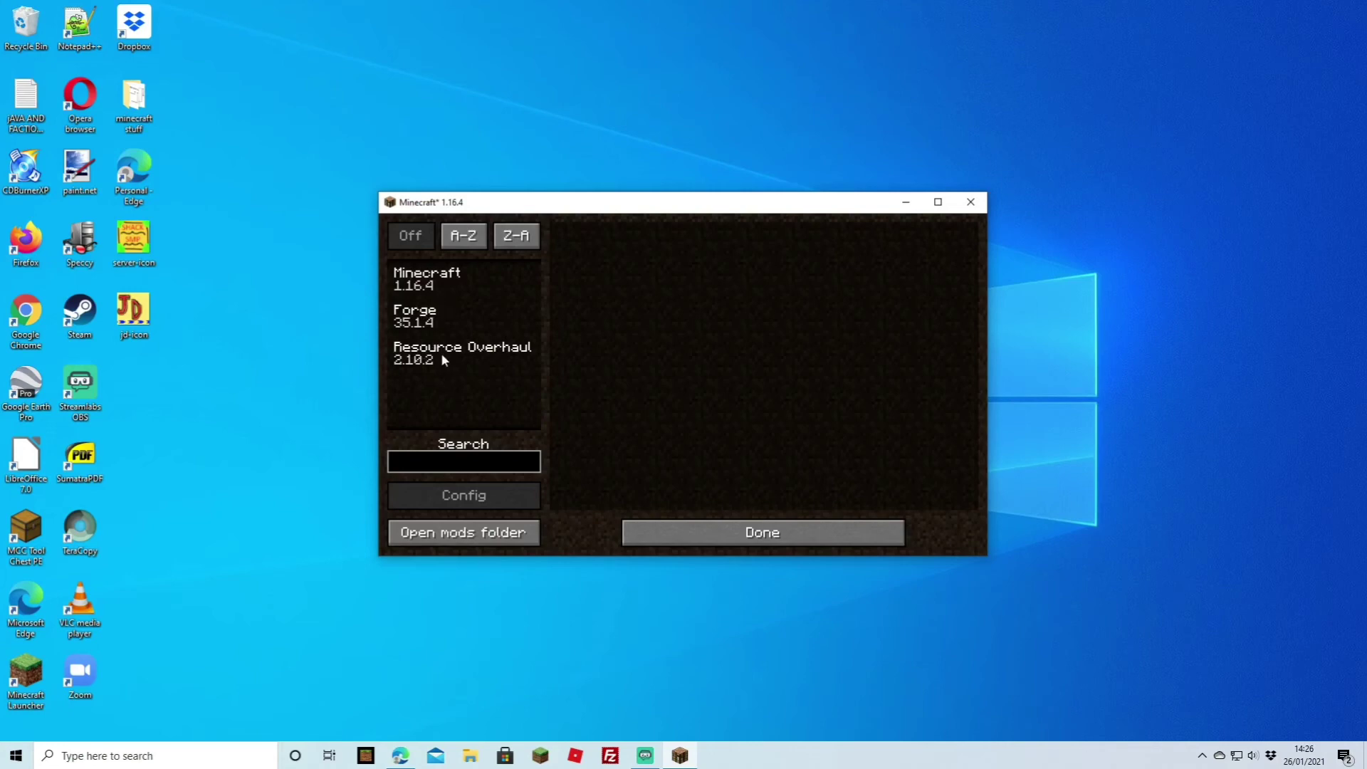
Leave the mod list, join the seekahost multiplayer server, and walk up to the crafting table
{"action": "left_click", "coordinate": [745, 540]}
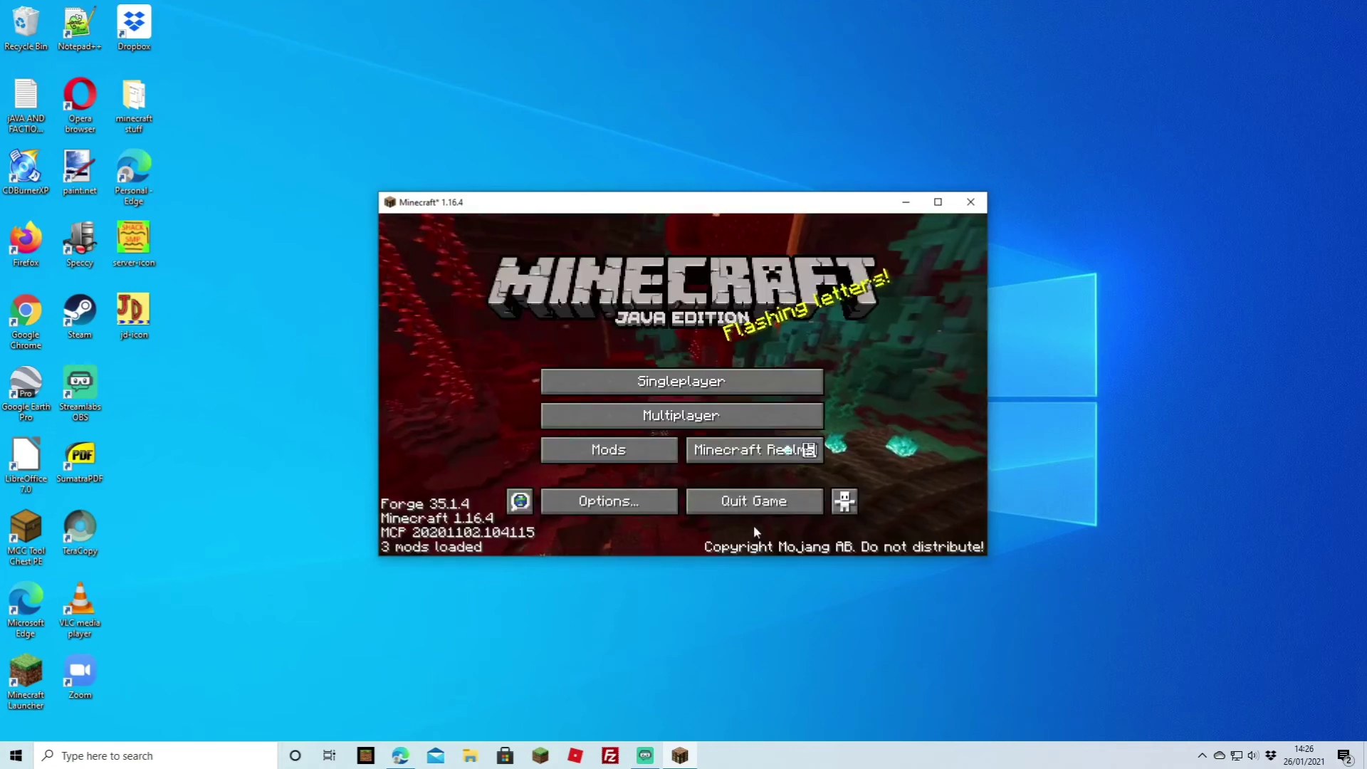
{"action": "left_click", "coordinate": [670, 418]}
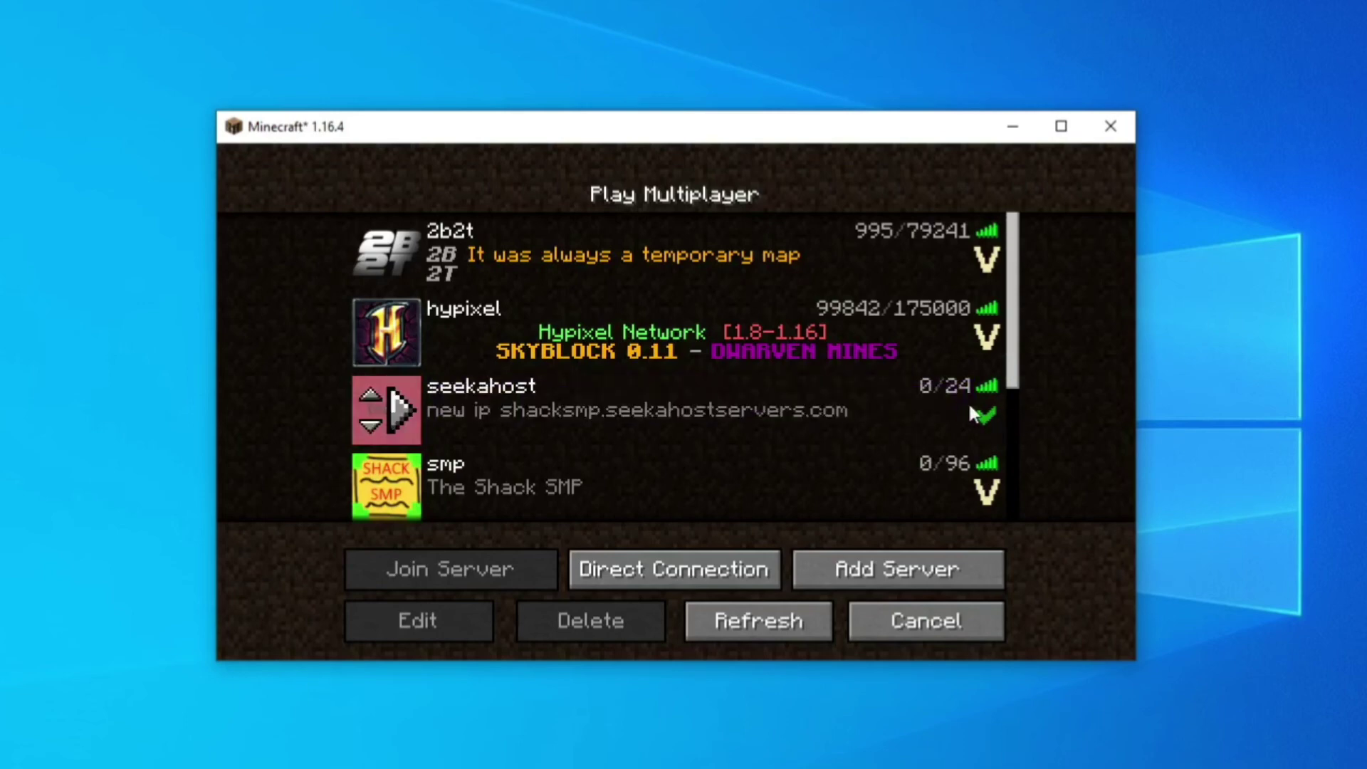
{"action": "mouse_move", "coordinate": [980, 406]}
{"action": "double_click", "coordinate": [534, 404]}
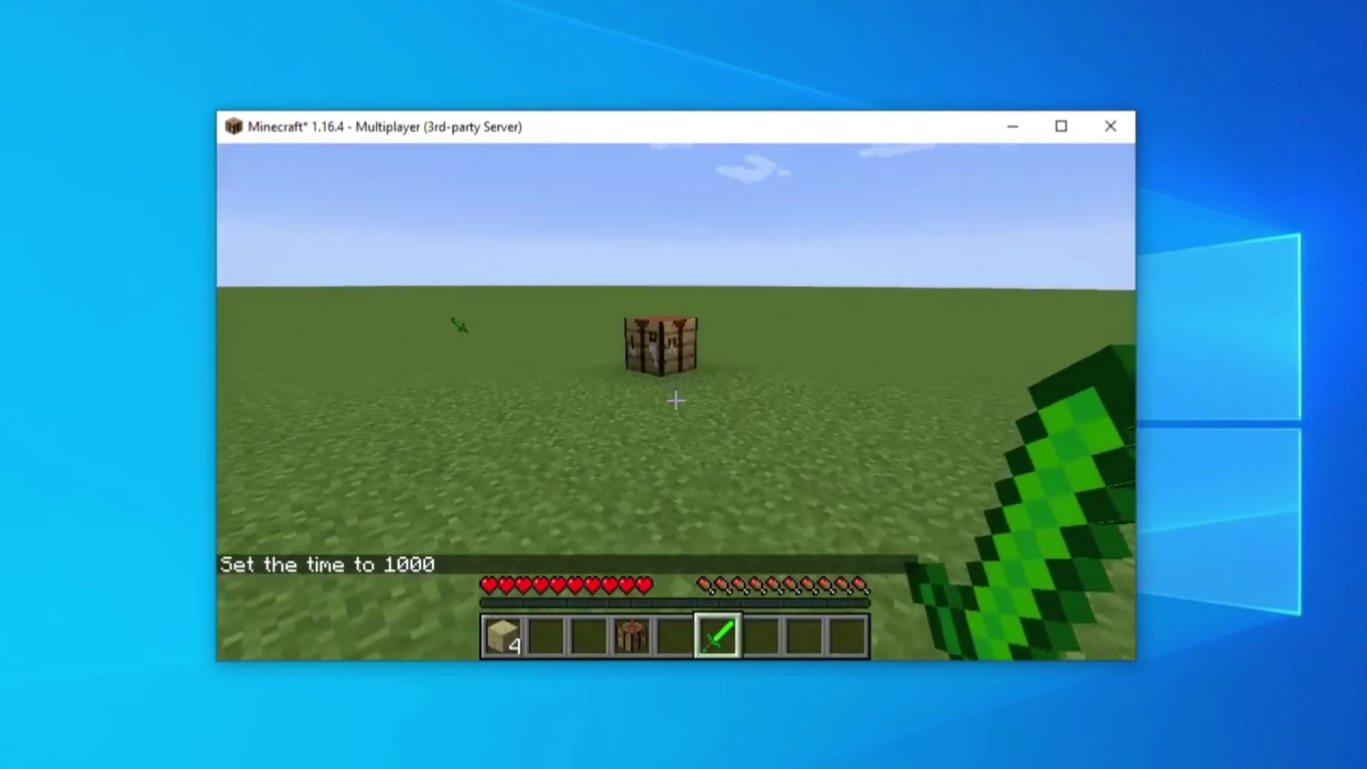
{"action": "key", "text": "w"}
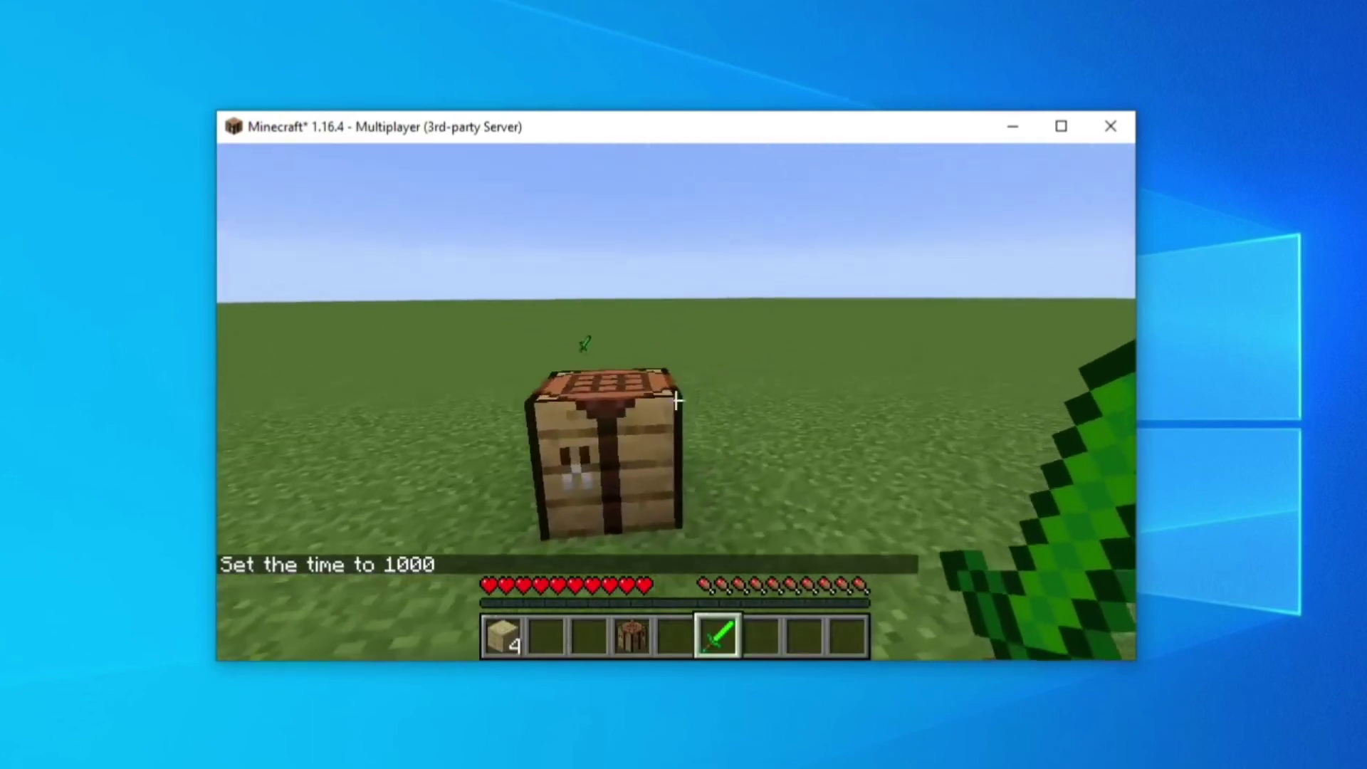
Open the crafting table and stack two emeralds above one stick in the grid's middle column, returning the spare stick to the inventory
{"action": "key", "text": "8"}
{"action": "key", "text": "4"}
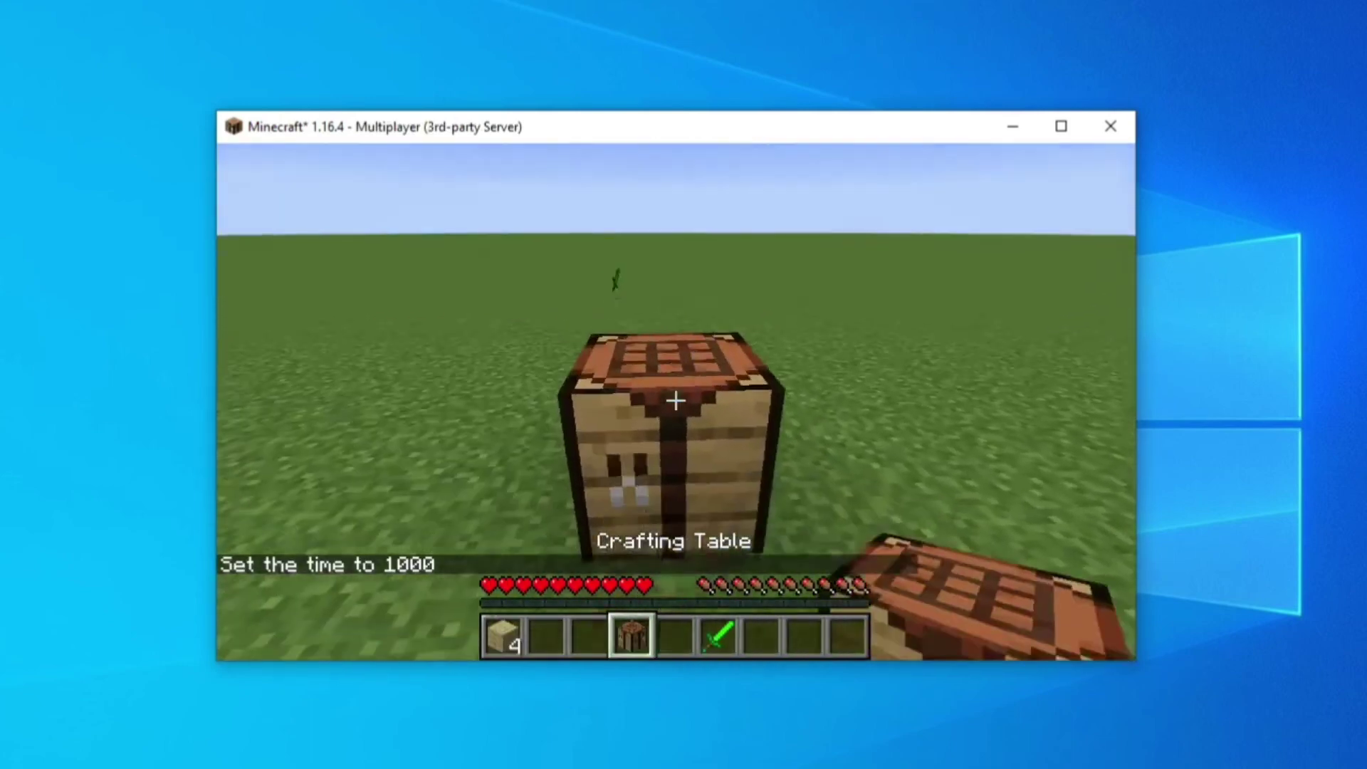
{"action": "right_click", "coordinate": [675, 401]}
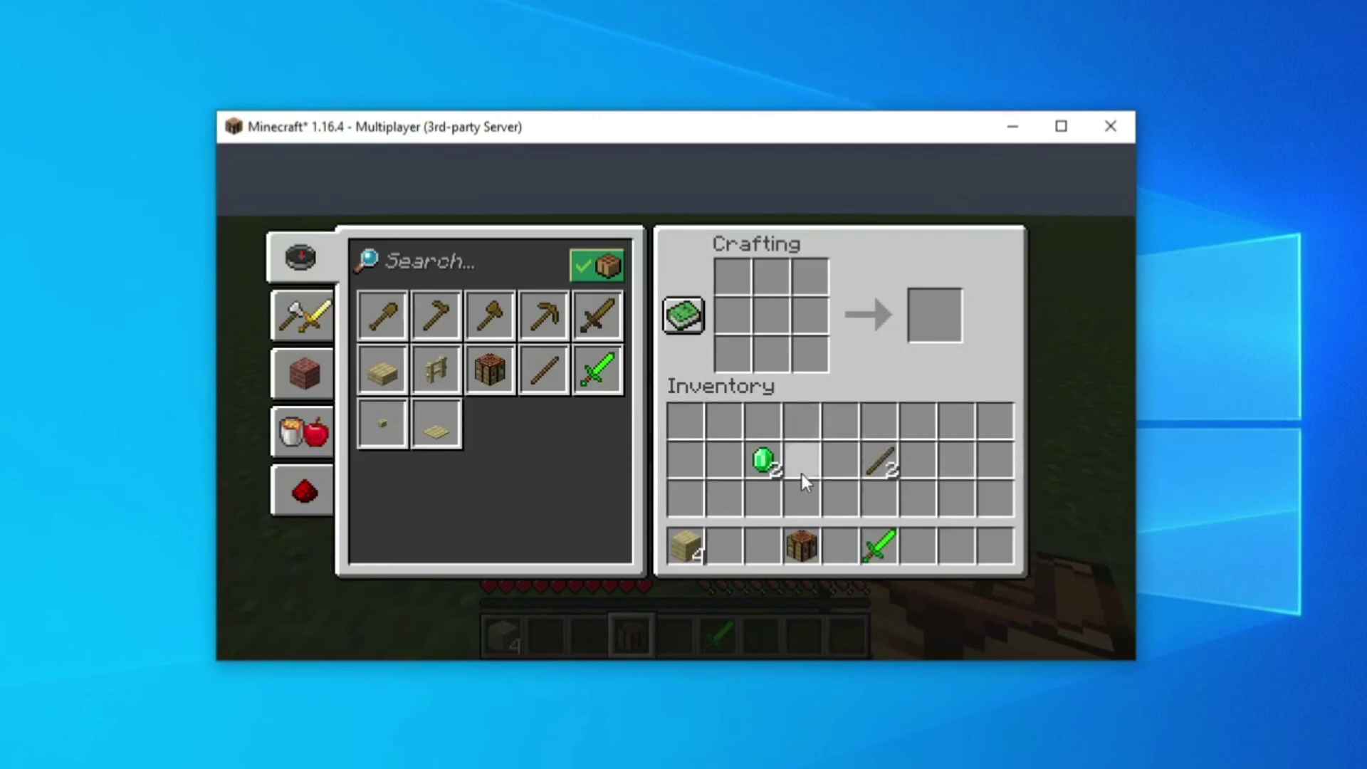
{"action": "left_click", "coordinate": [761, 463]}
{"action": "right_click", "coordinate": [772, 277]}
{"action": "left_click", "coordinate": [760, 313]}
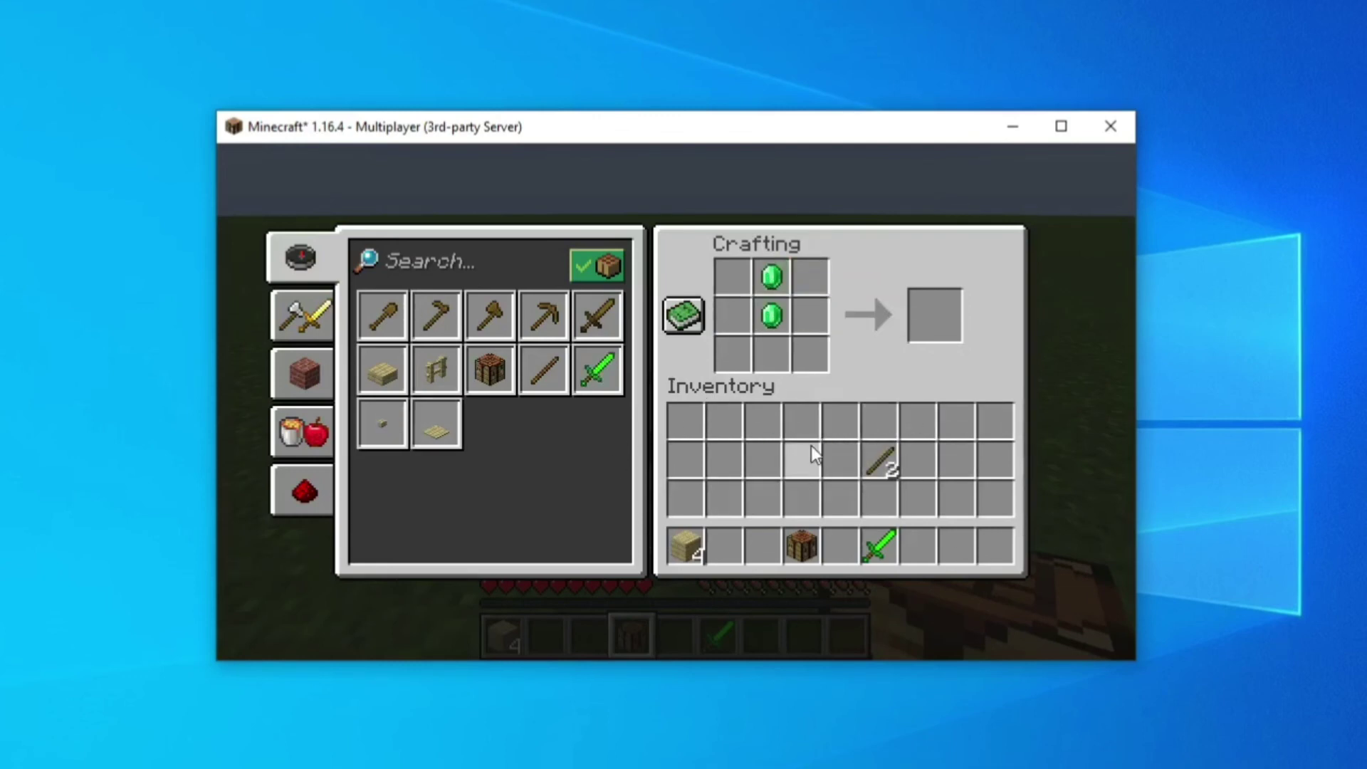
{"action": "left_click", "coordinate": [883, 461]}
{"action": "right_click", "coordinate": [772, 353]}
{"action": "left_click", "coordinate": [935, 490]}
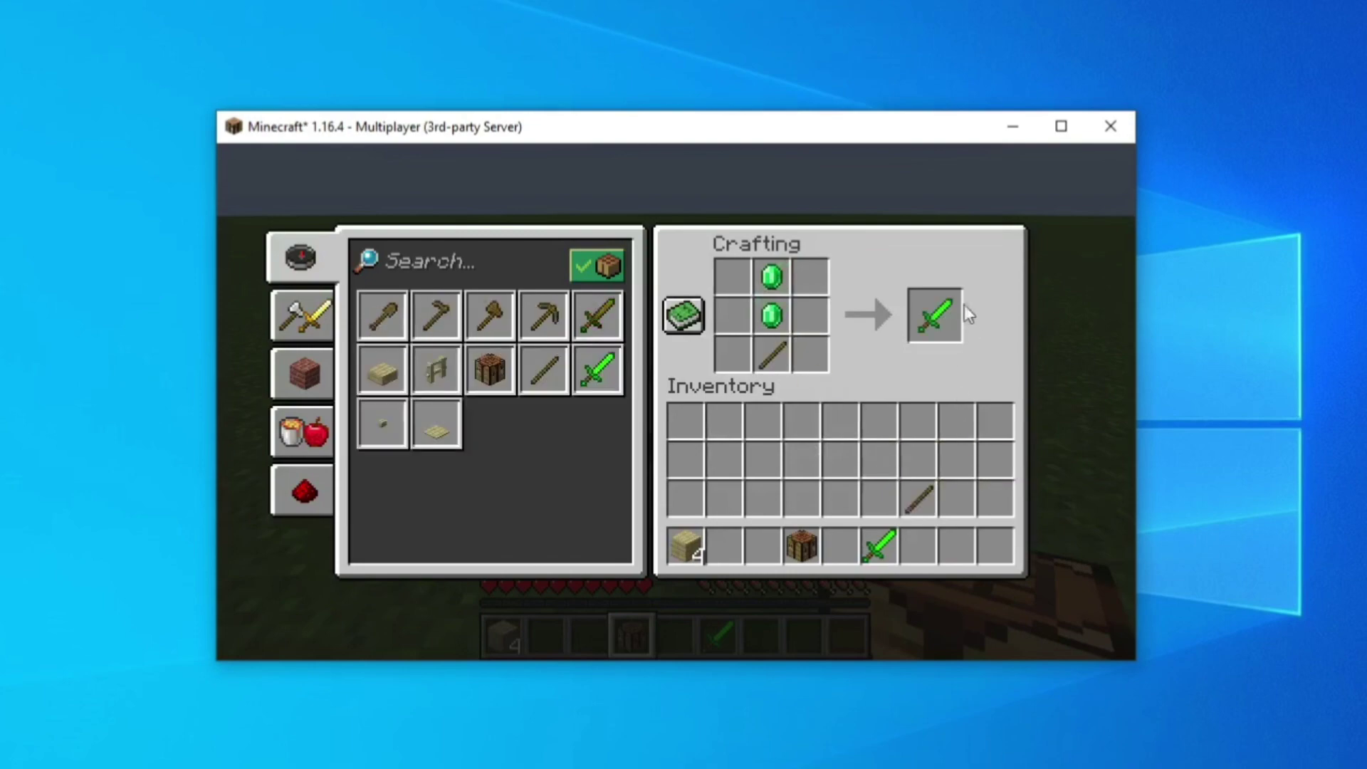
Take the crafted emerald sword into the eighth hotbar slot and close the crafting table
{"action": "left_click", "coordinate": [942, 307]}
{"action": "left_click", "coordinate": [958, 548]}
{"action": "key", "text": "e"}
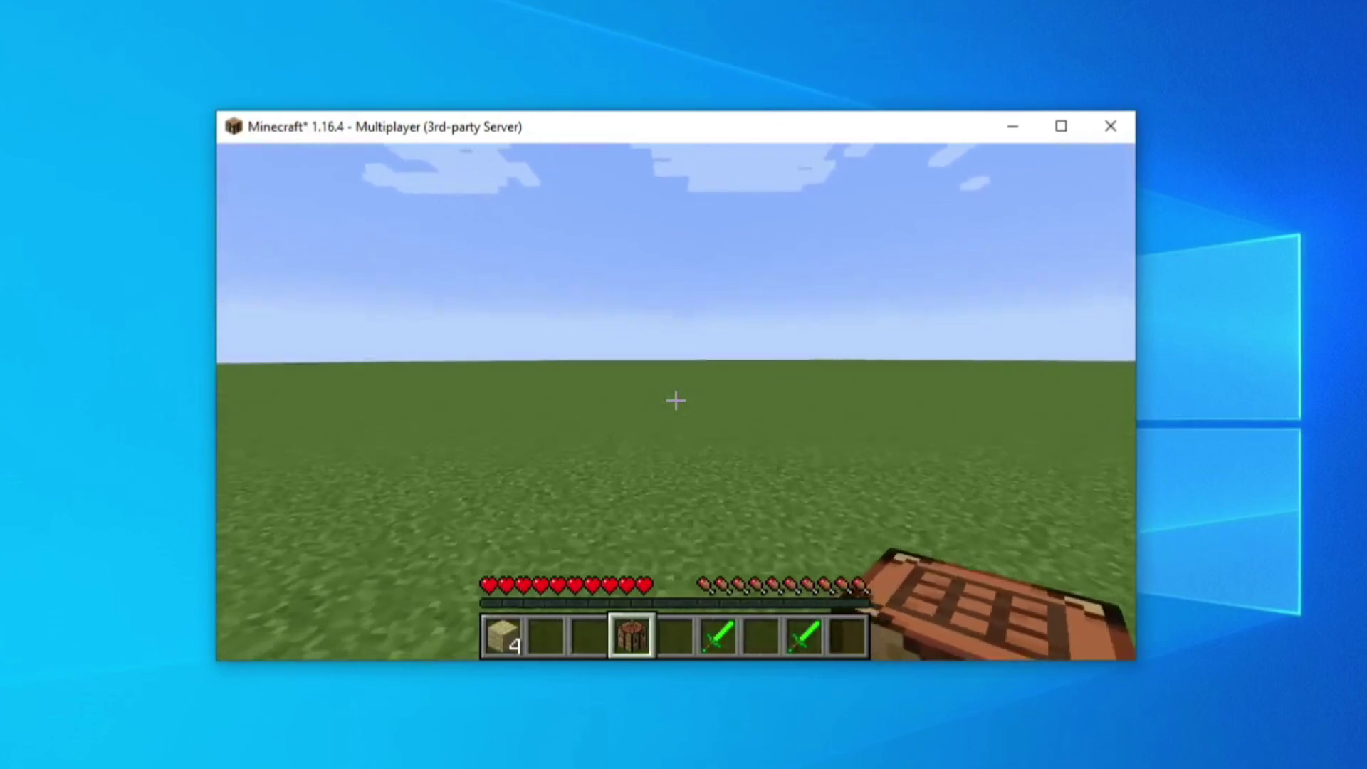
Switch to the front-facing third-person view, hold the Emerald Sword from the sixth hotbar slot, and walk forward across the grass
{"action": "key", "text": "F5"}
{"action": "key", "text": "F5"}
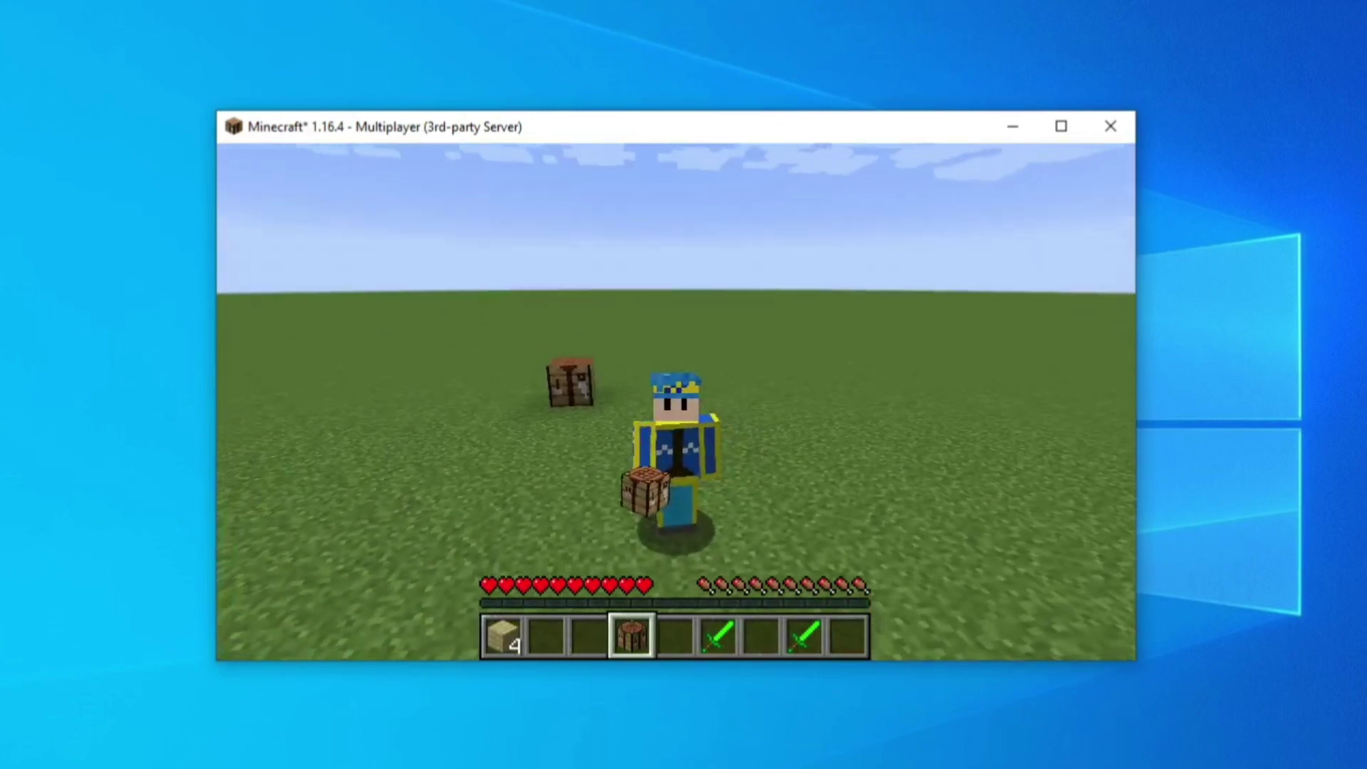
{"action": "scroll", "coordinate": [676, 384], "scroll_direction": "down", "scroll_amount": 1}
{"action": "scroll", "coordinate": [676, 384], "scroll_direction": "down", "scroll_amount": 1}
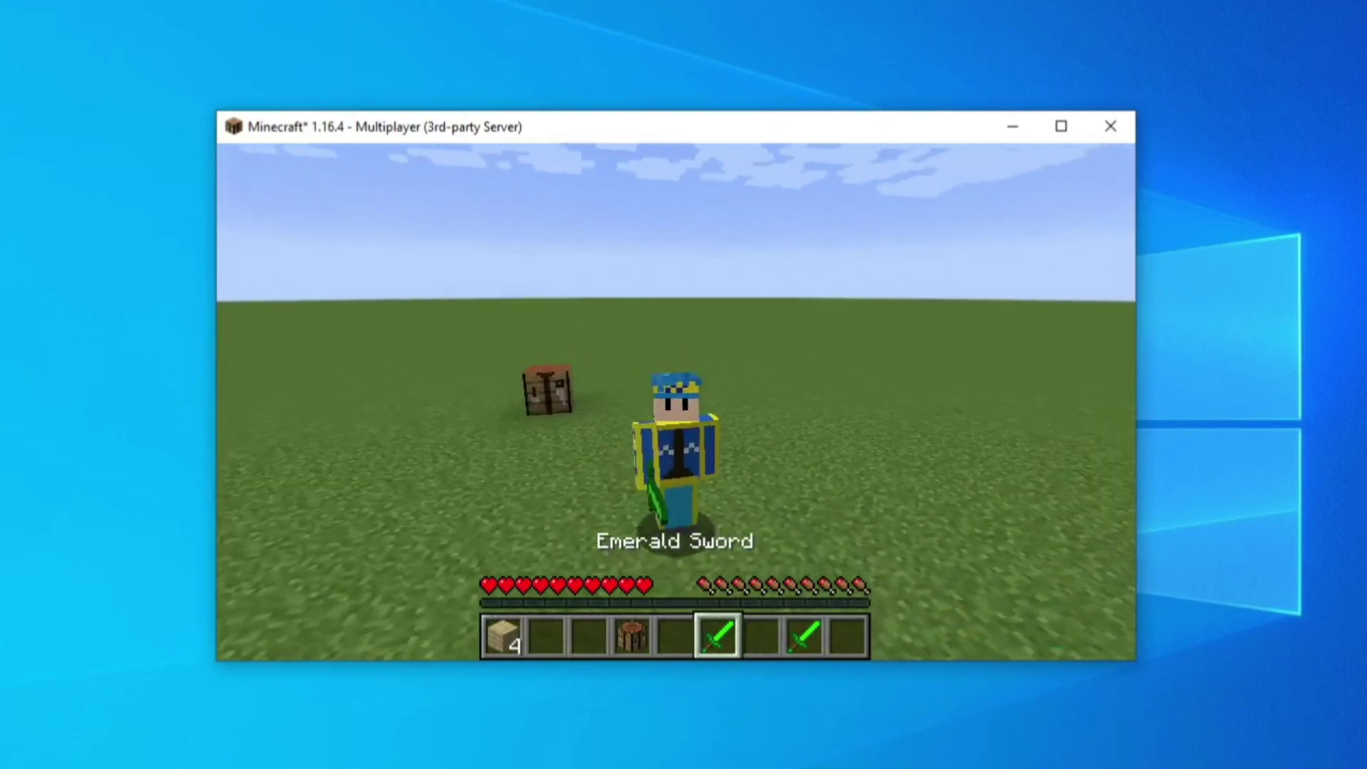
{"action": "key", "text": "w"}
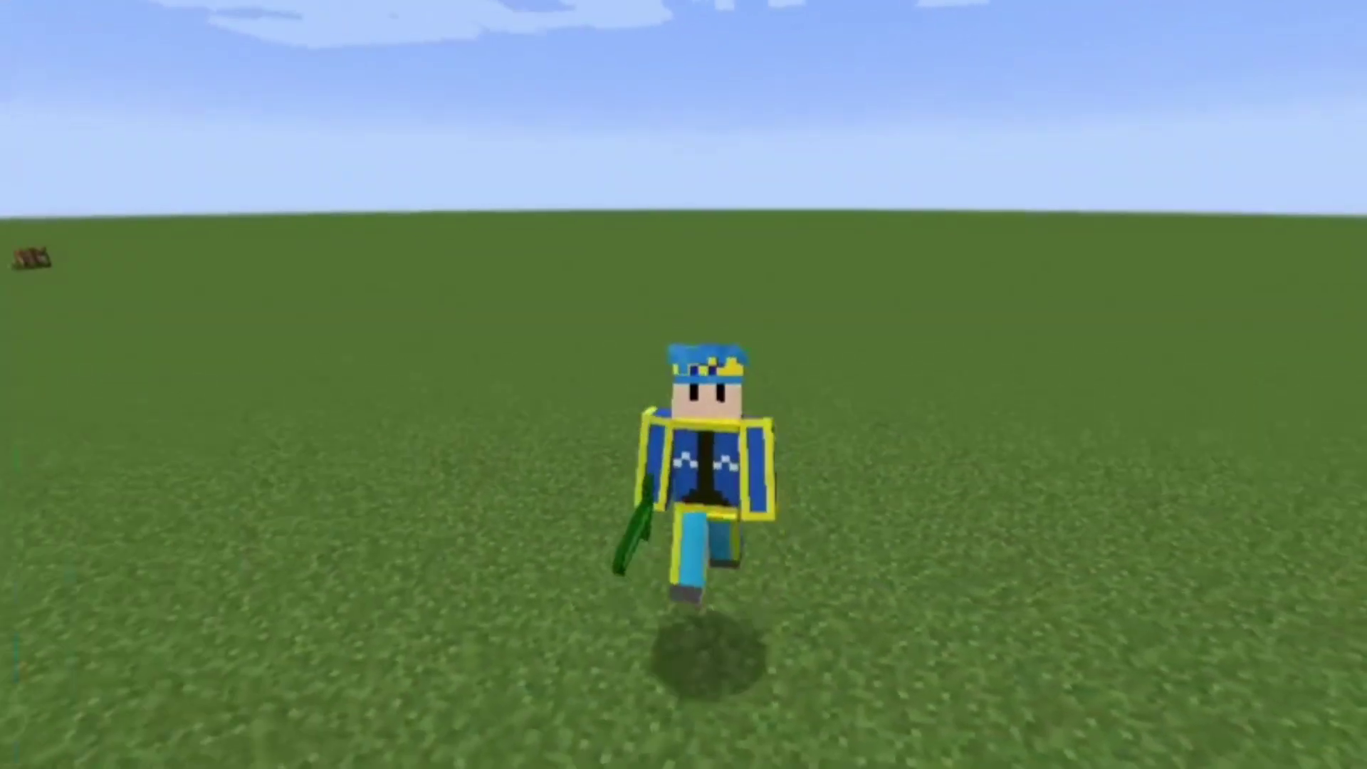